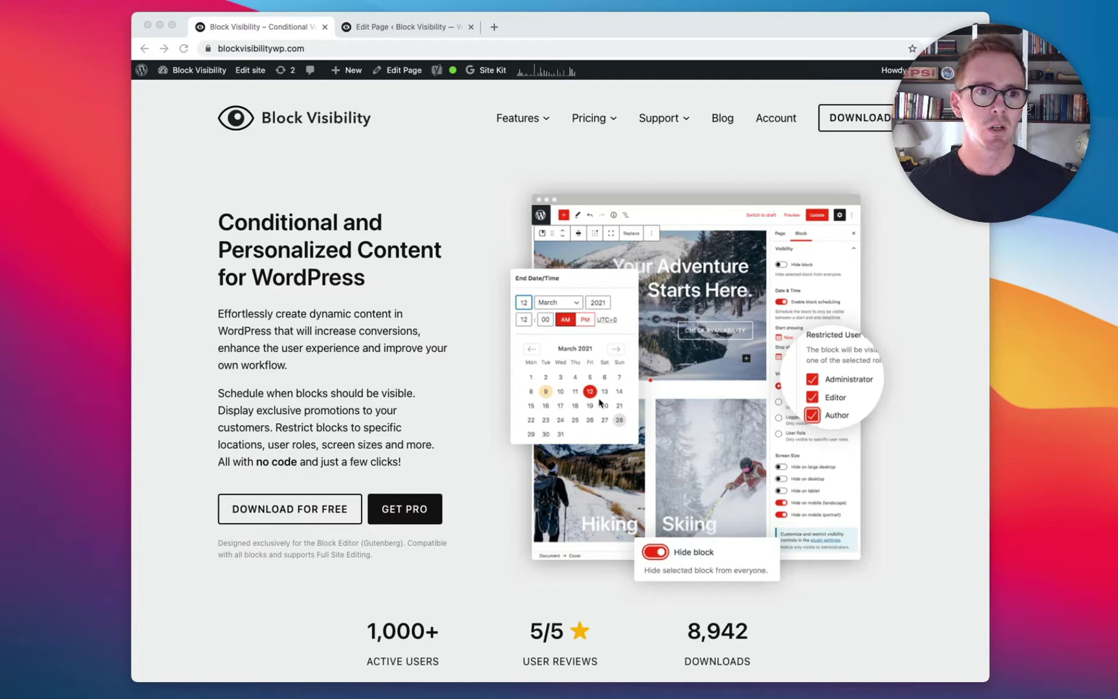
Step: Look over the live homepage, then open the homepage in the block editor
scroll(600, 403, "down", 5)
scroll(600, 403, "down", 20)
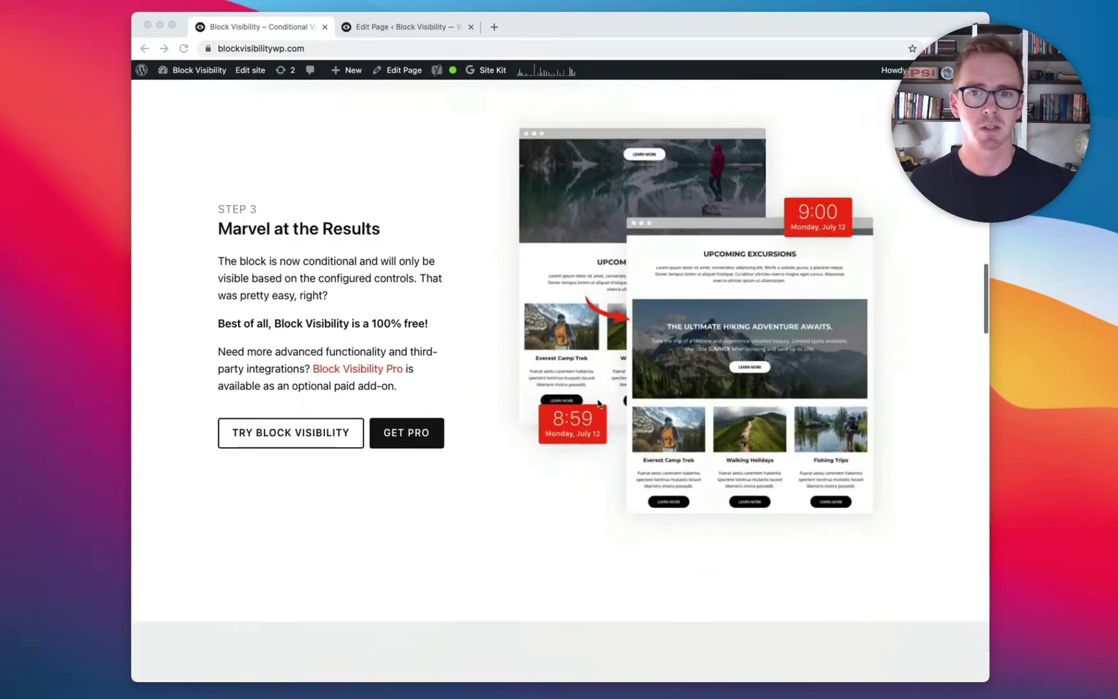
scroll(599, 402, "down", 7)
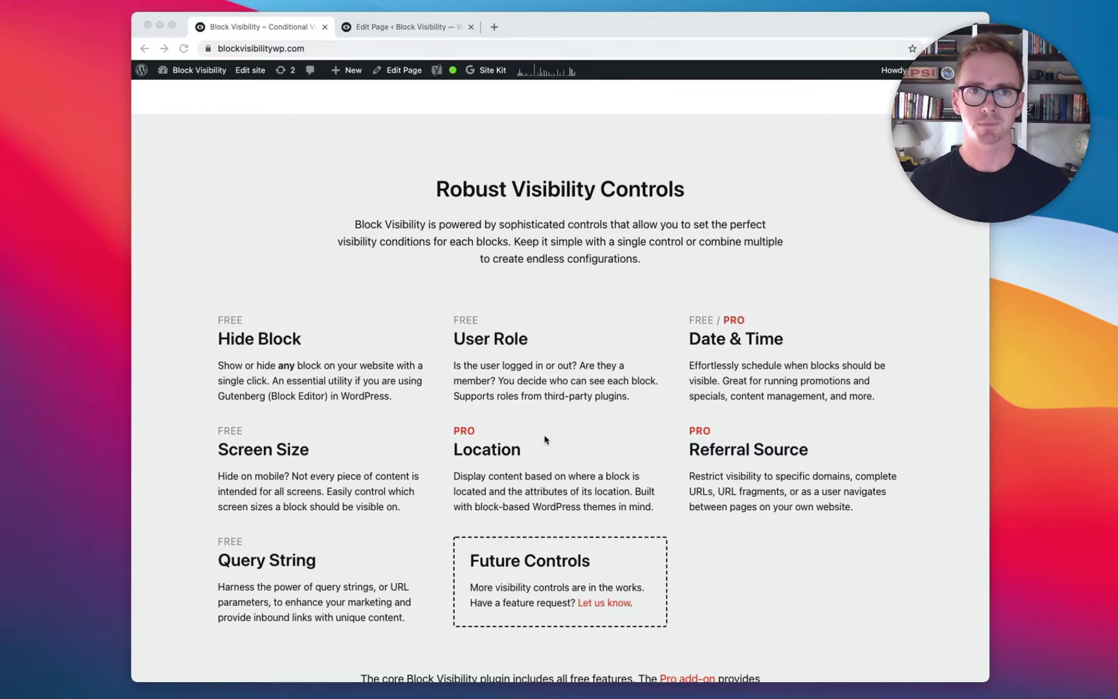
scroll(604, 397, "up", 15)
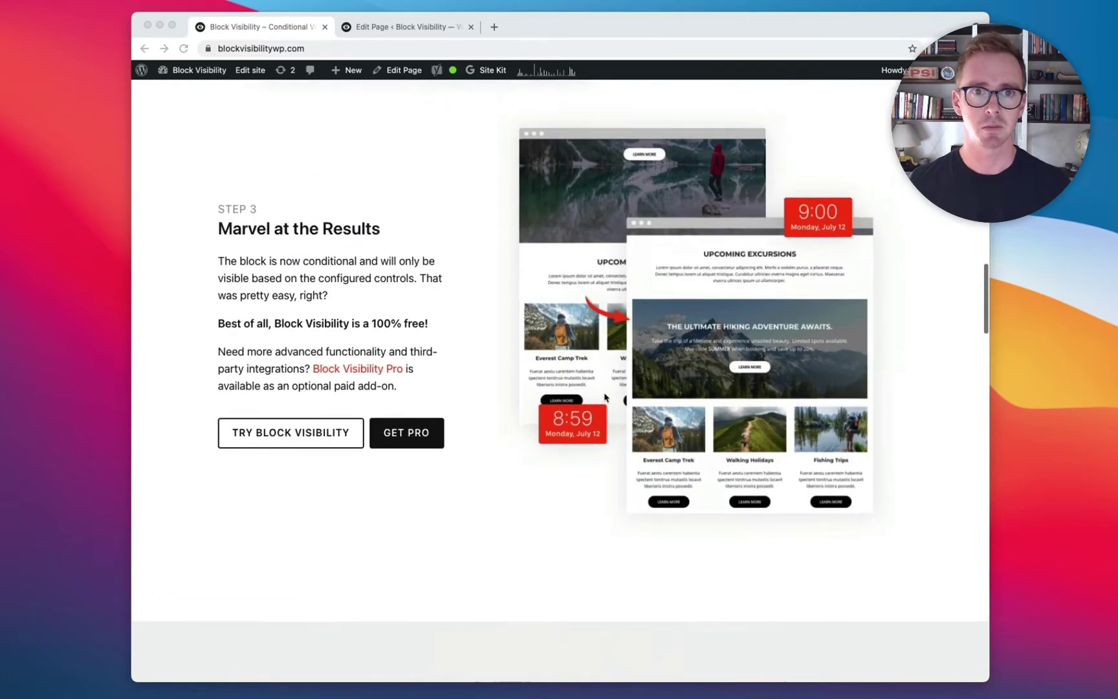
scroll(604, 398, "up", 15)
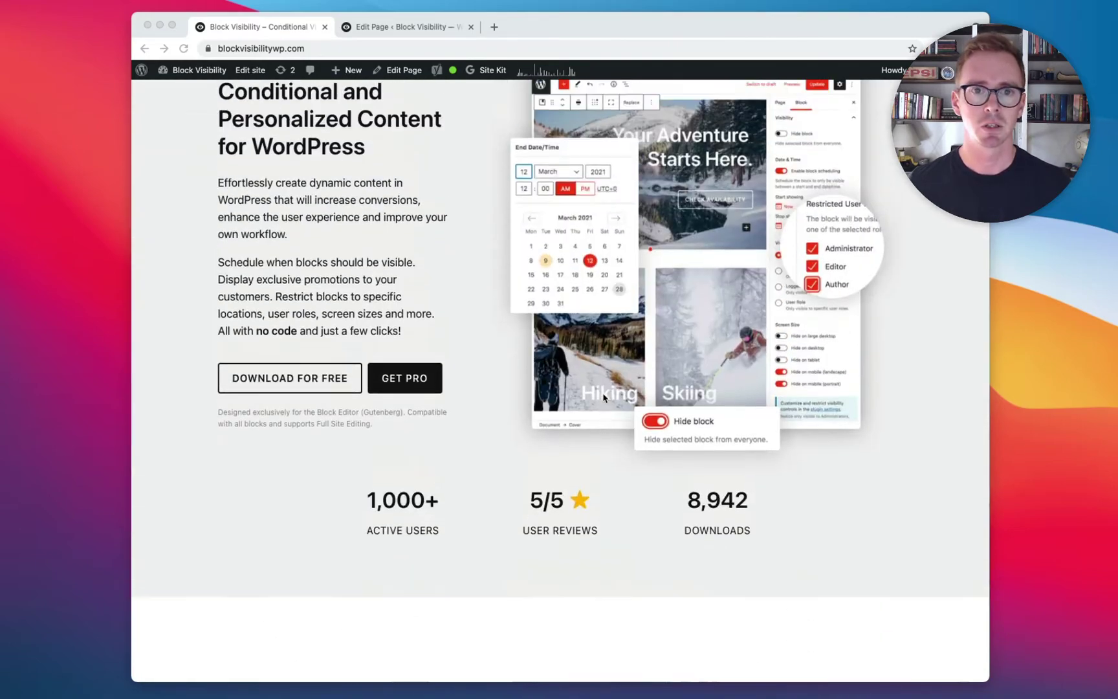
scroll(603, 397, "up", 1)
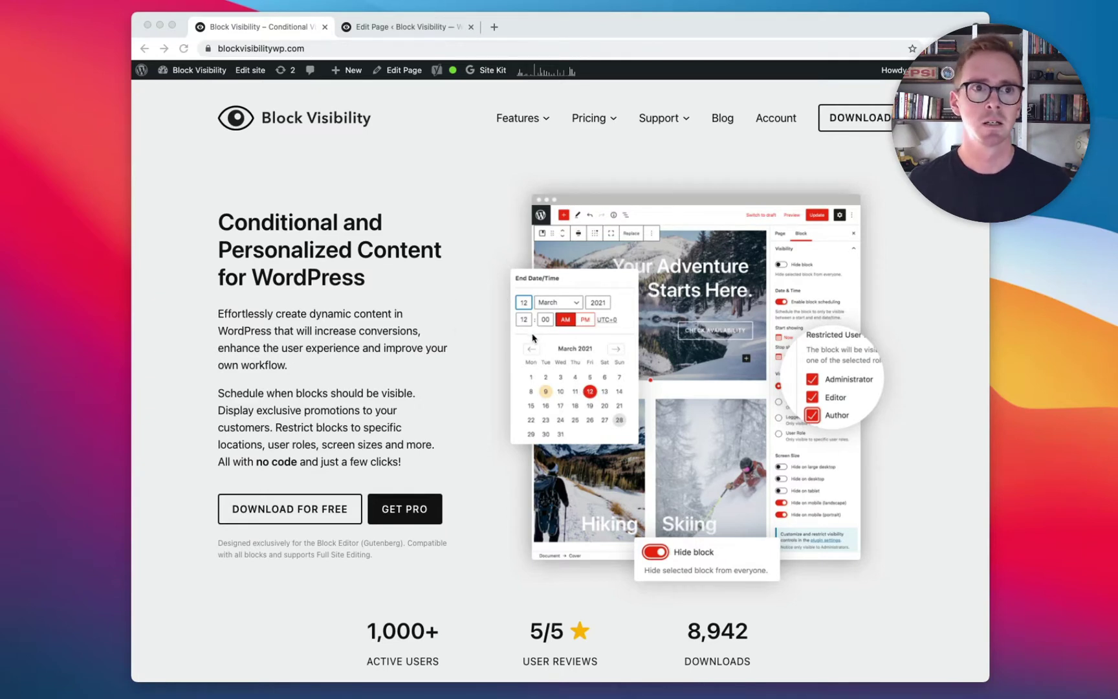
left_click(386, 30)
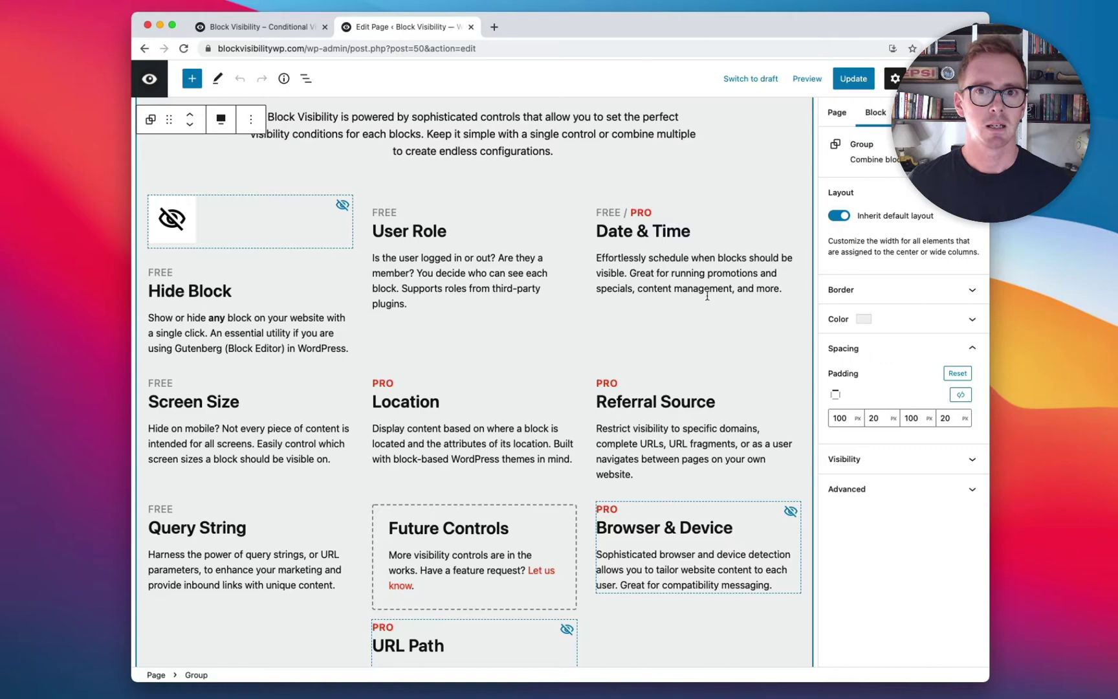
scroll(707, 296, "up", 15)
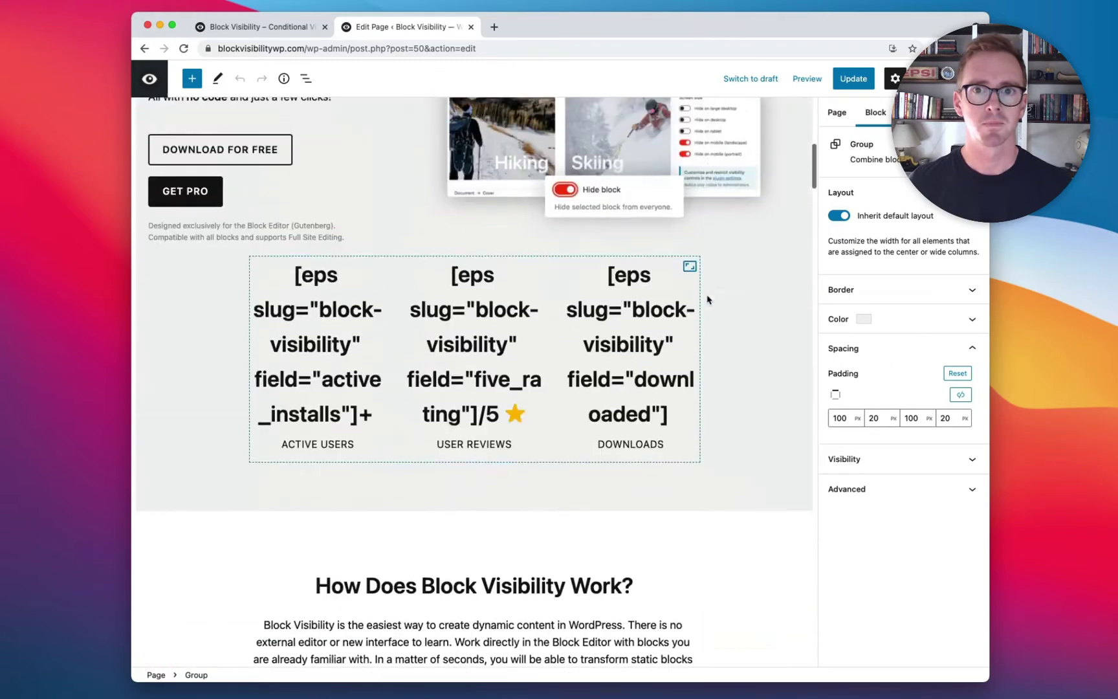
scroll(707, 299, "up", 10)
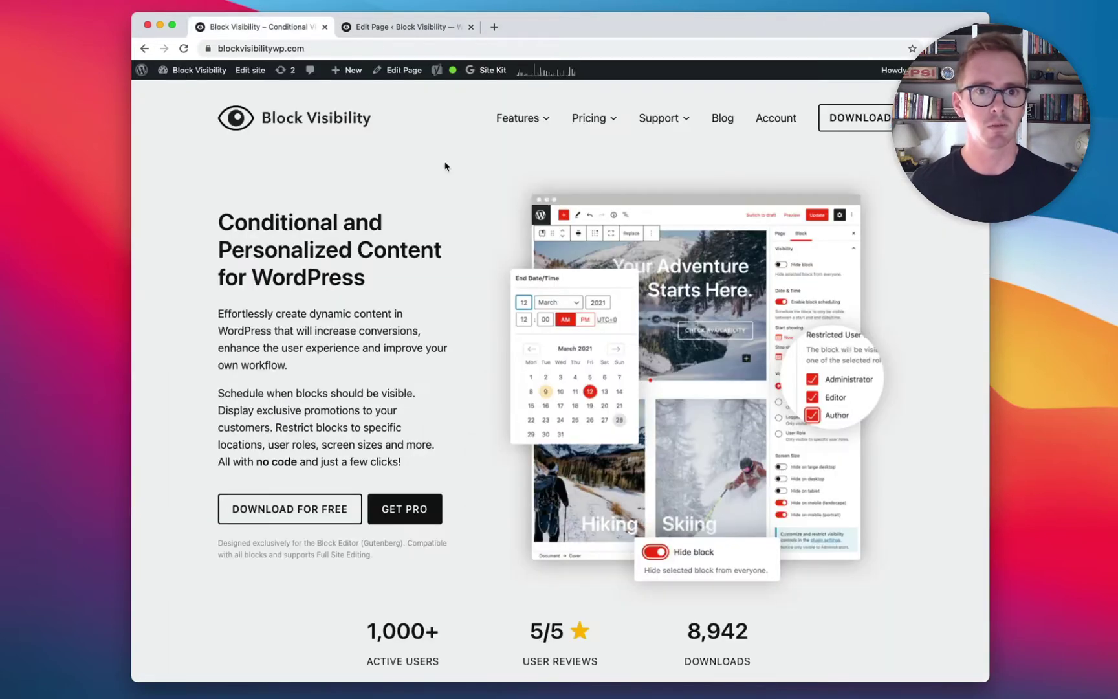
left_click(246, 29)
left_click(397, 26)
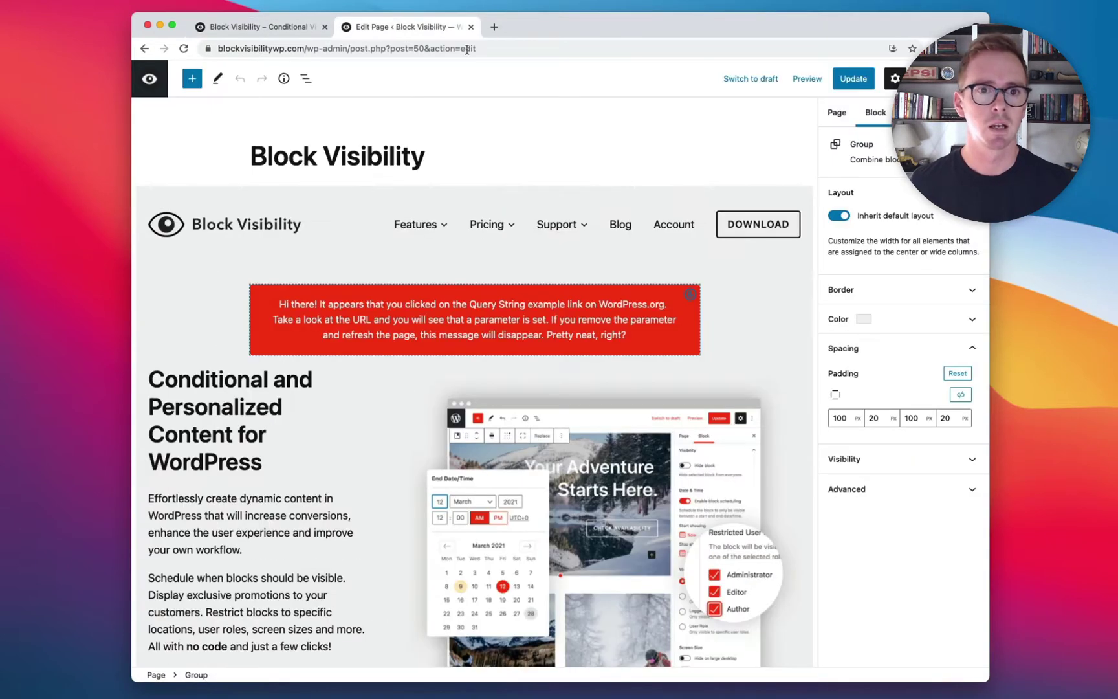
Step: Scroll down to the Robust Visibility Controls grid with the Browser & Device and URL Path cards
scroll(610, 351, "down", 2)
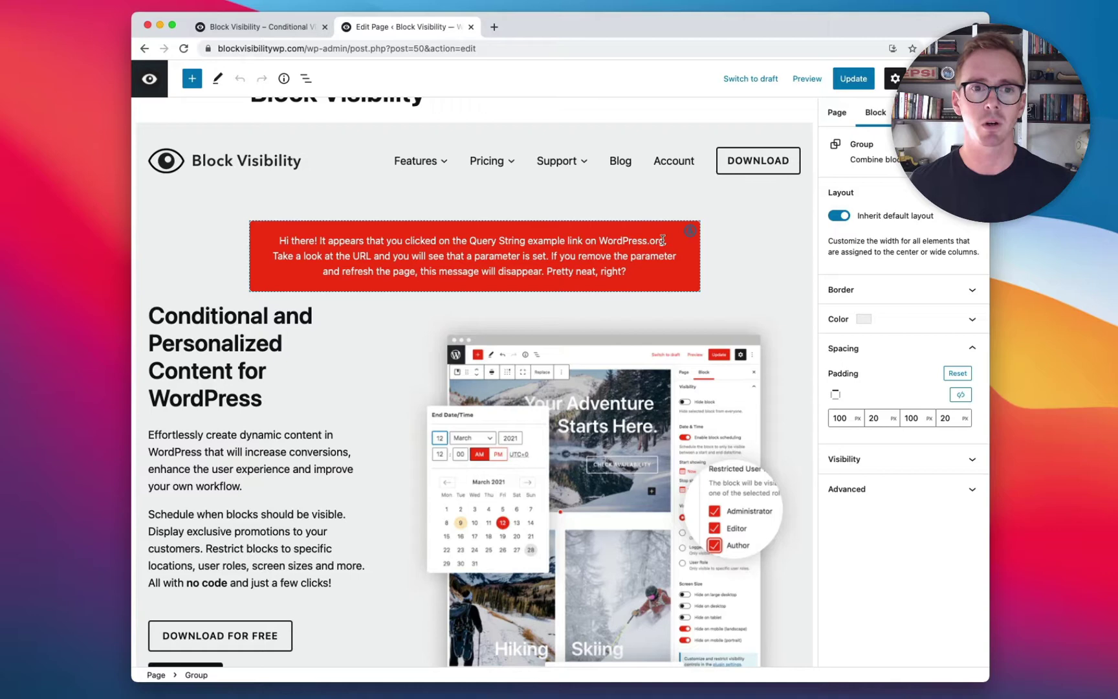
scroll(663, 240, "down", 10)
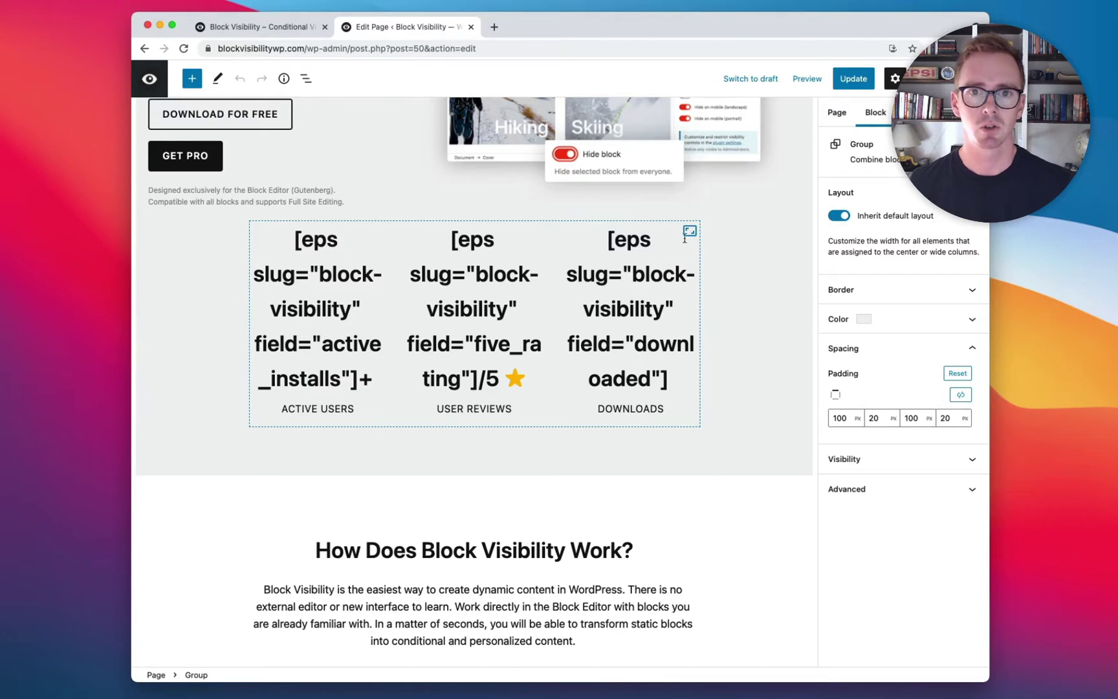
scroll(289, 314, "down", 12)
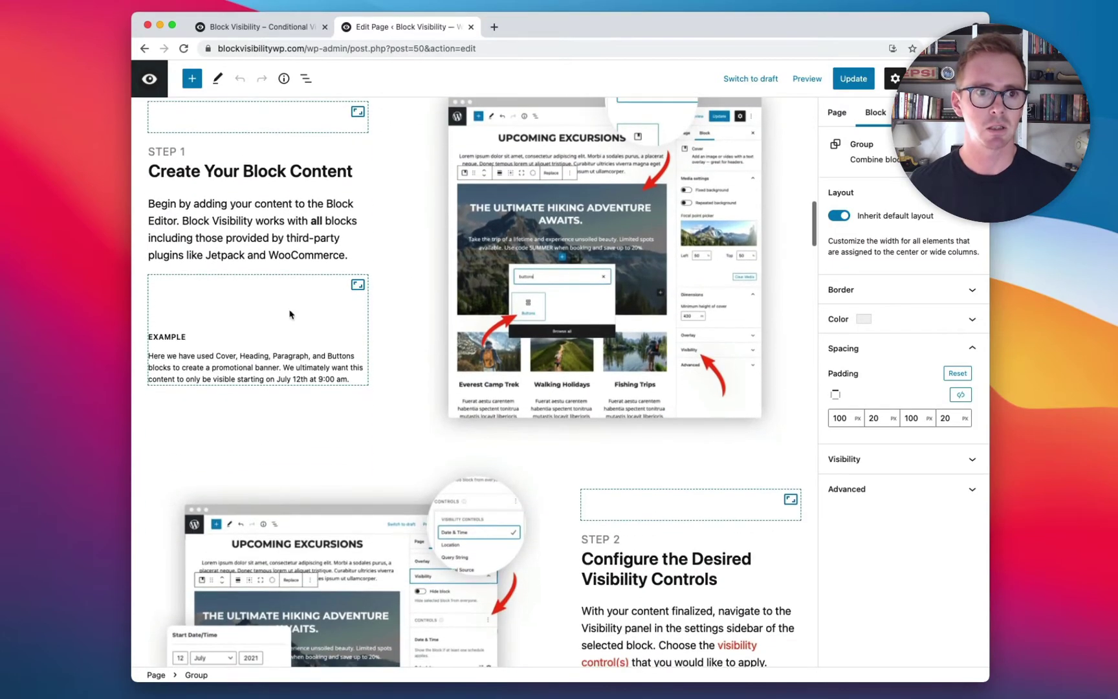
scroll(658, 495, "down", 10)
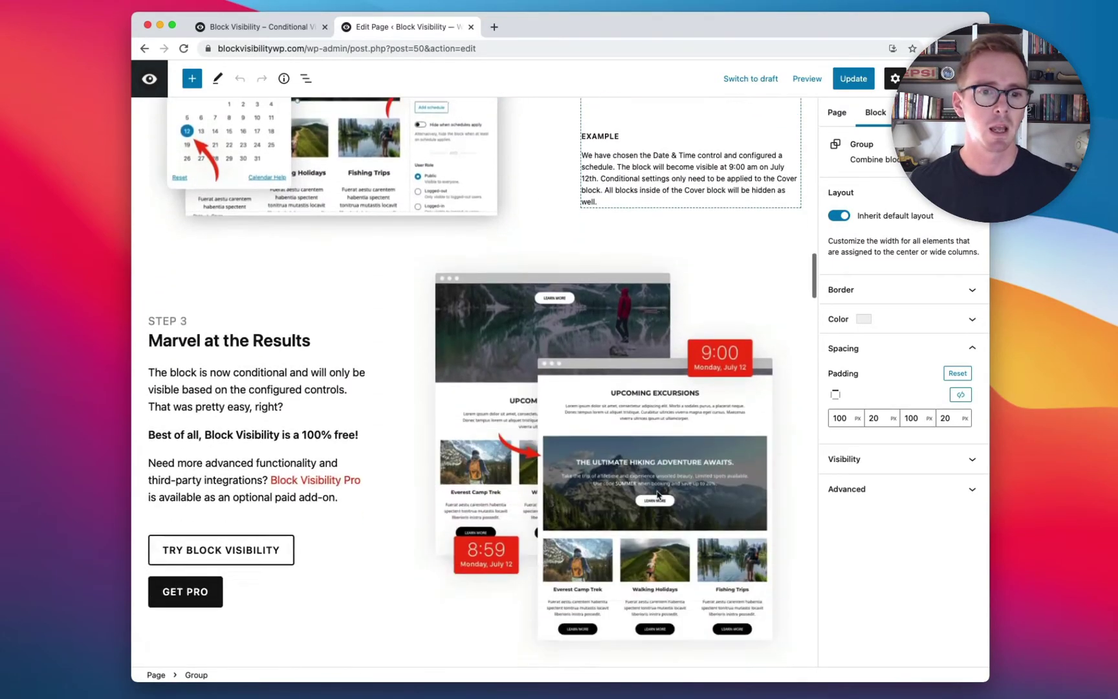
scroll(658, 495, "down", 9)
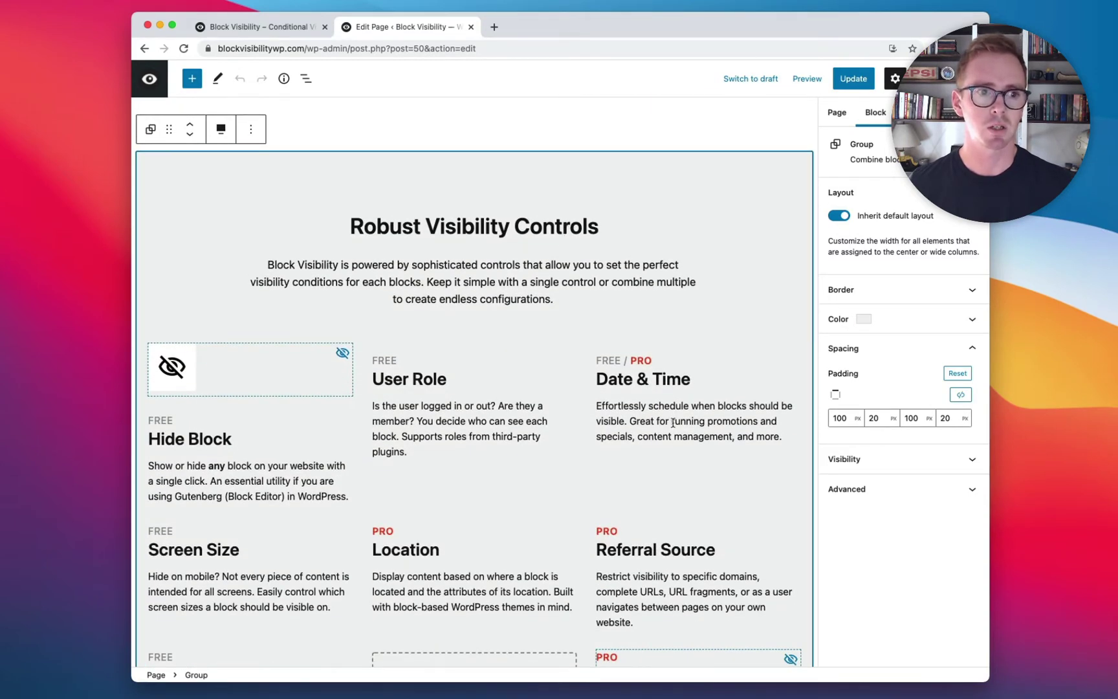
scroll(673, 423, "down", 5)
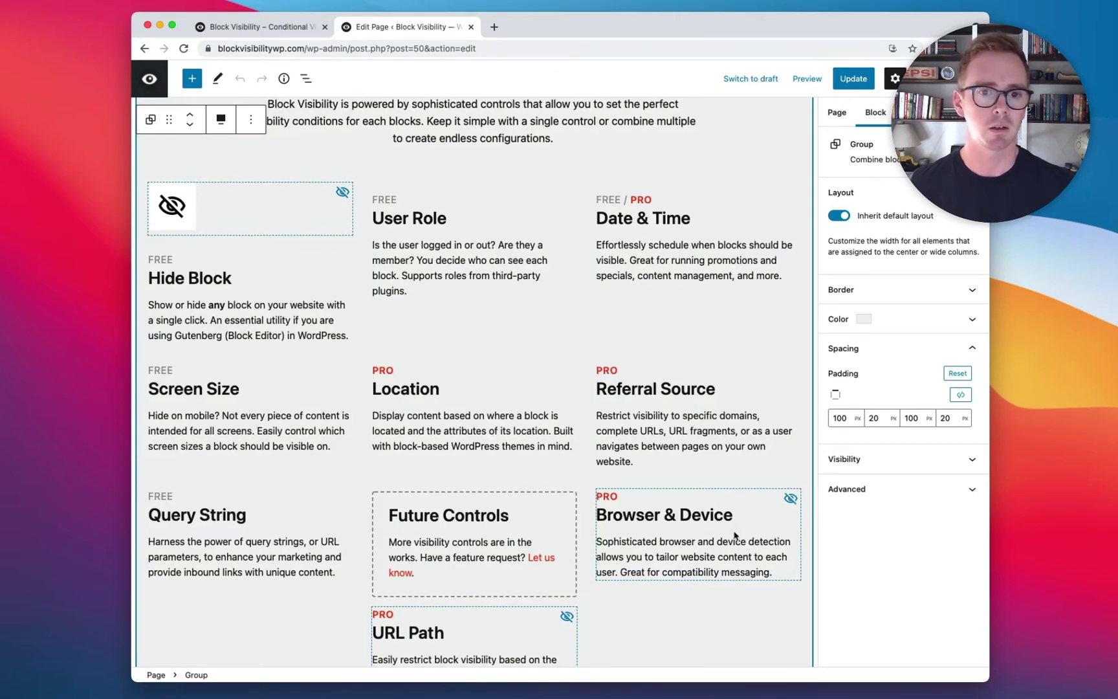
scroll(734, 534, "down", 5)
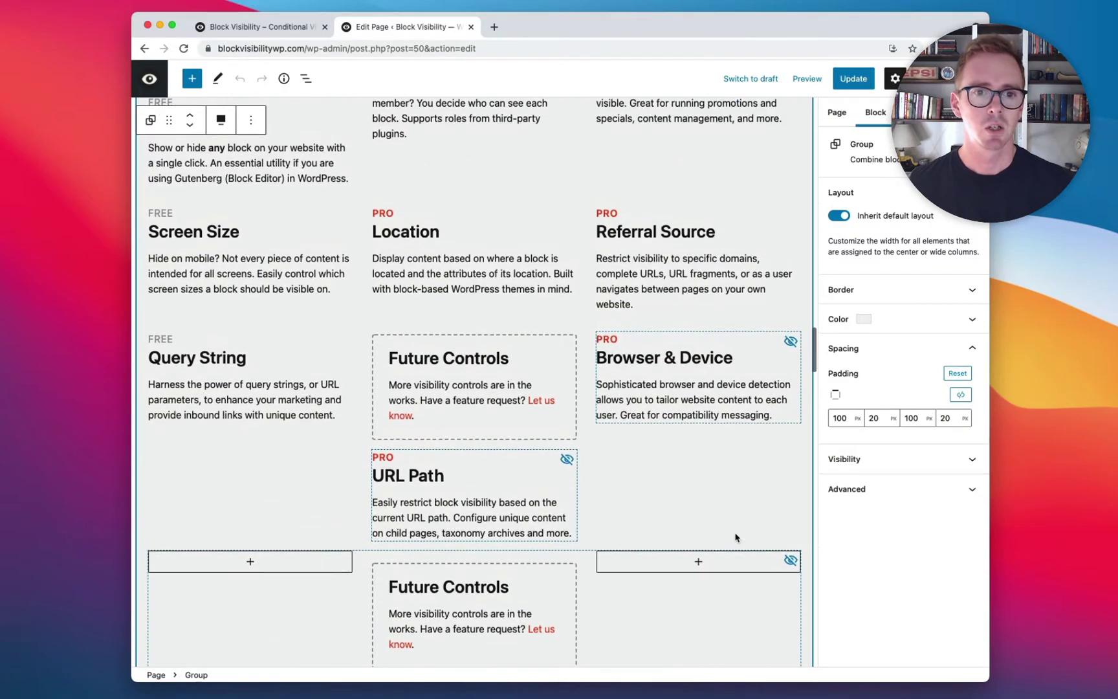
left_click(259, 27)
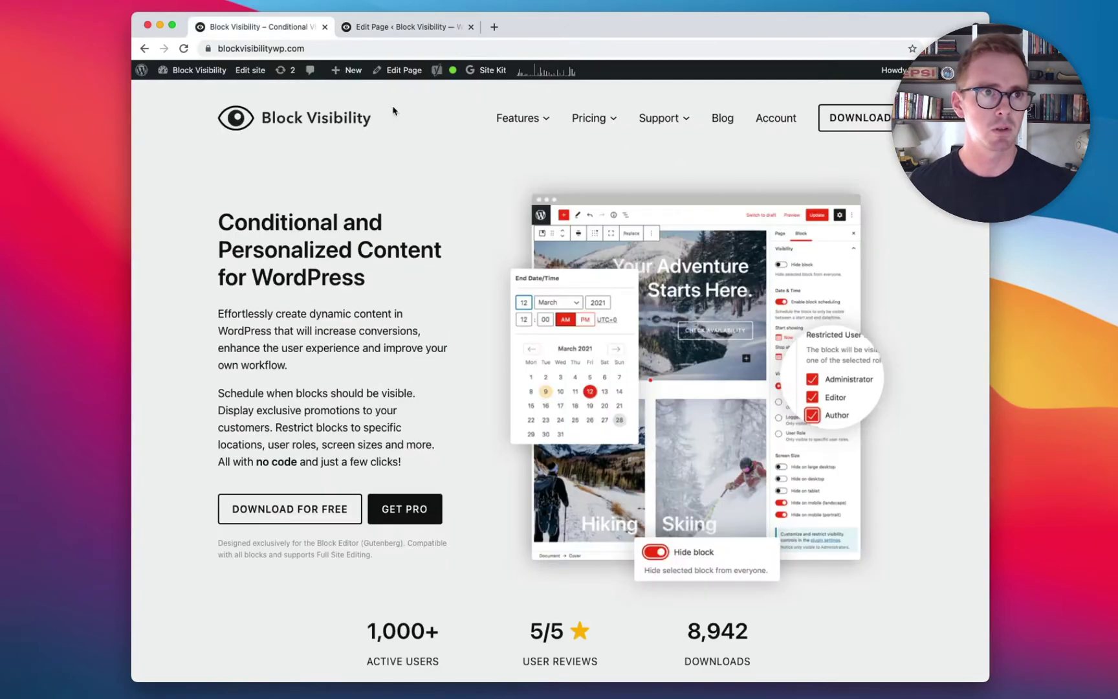
scroll(654, 302, "down", 20)
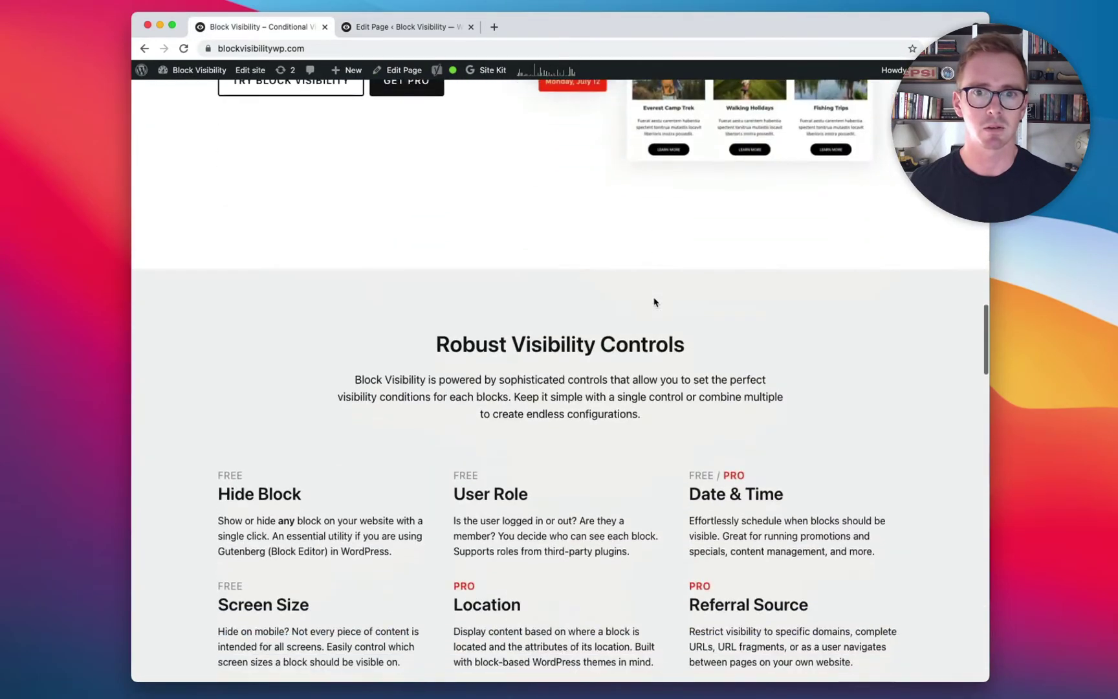
scroll(654, 302, "down", 5)
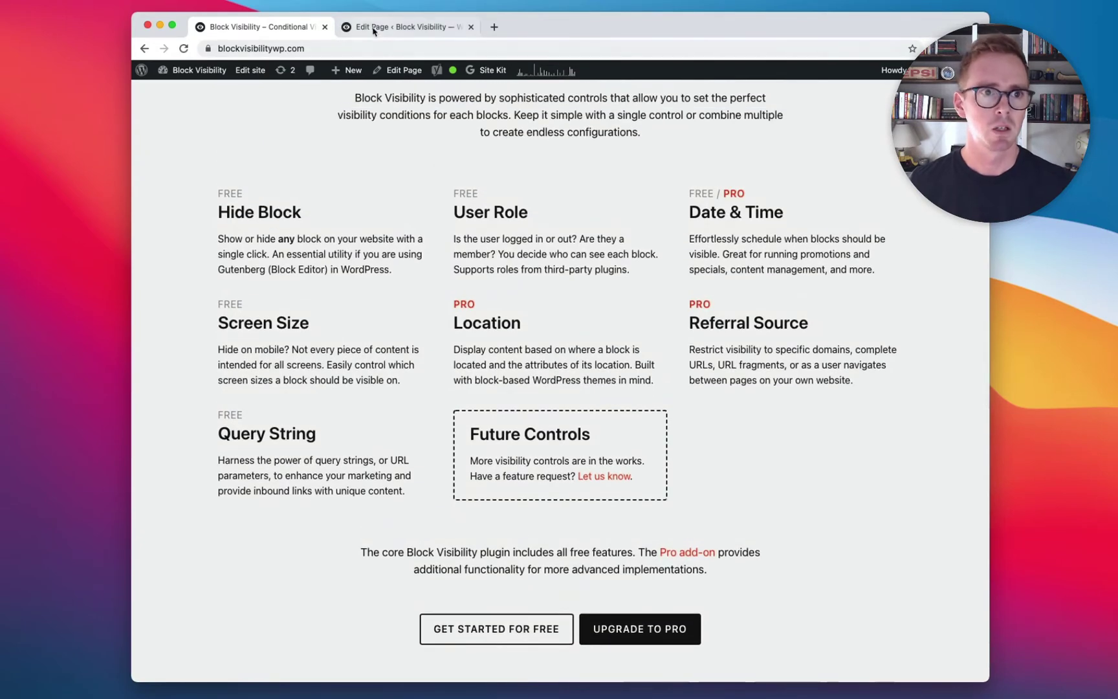
left_click(390, 29)
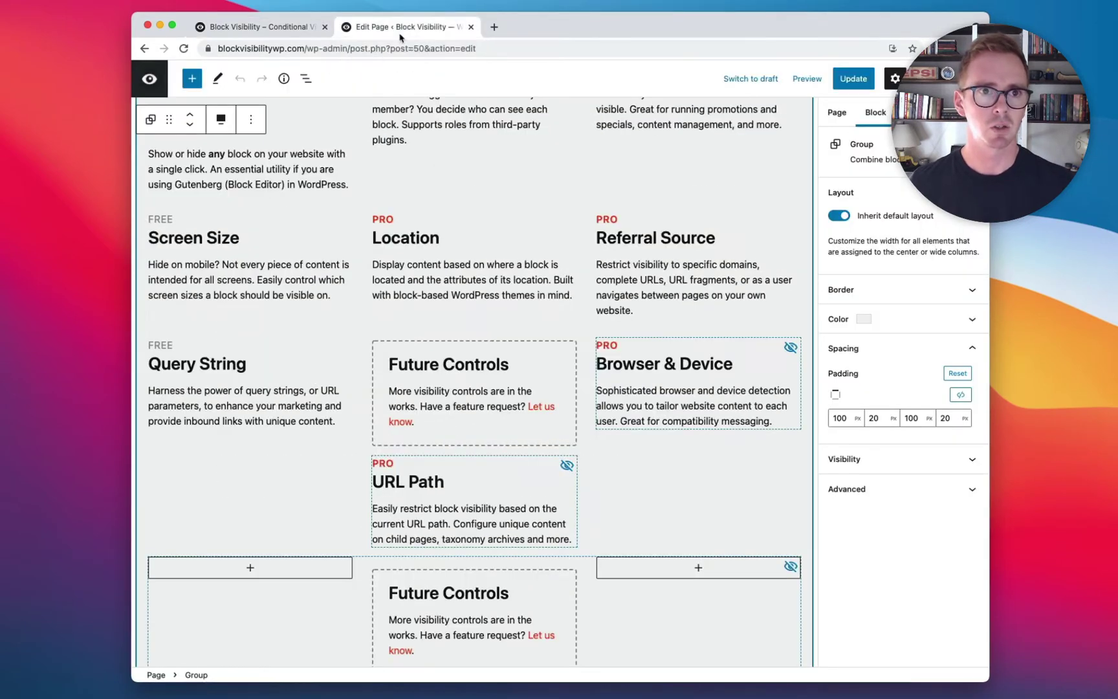
scroll(448, 357, "up", 4)
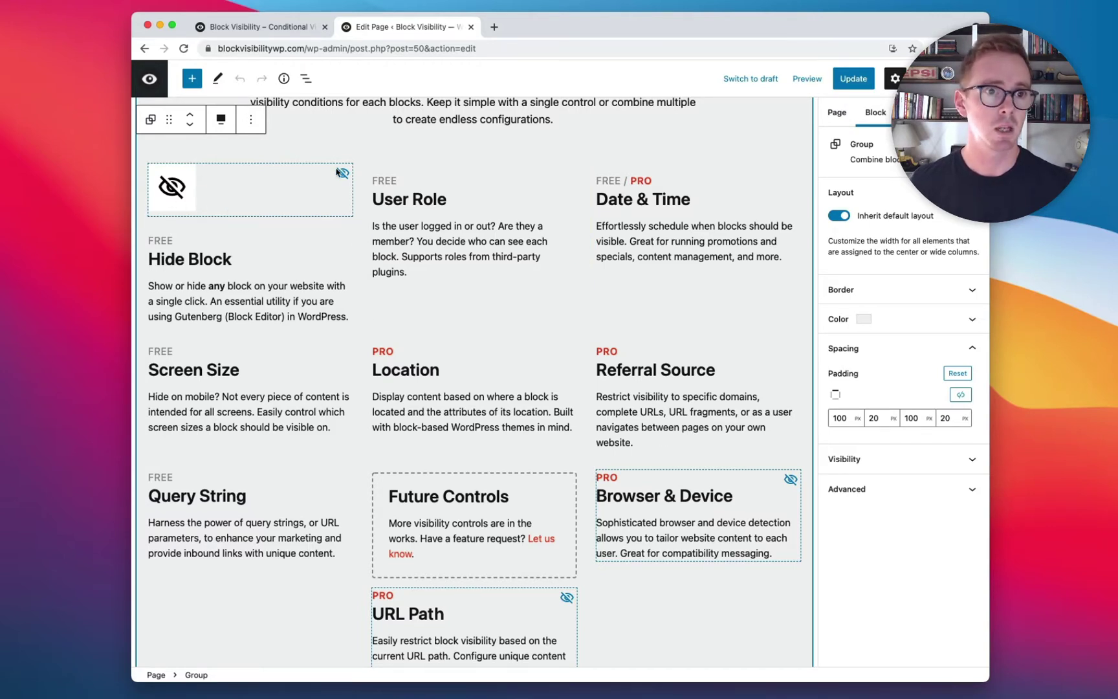
left_click(262, 34)
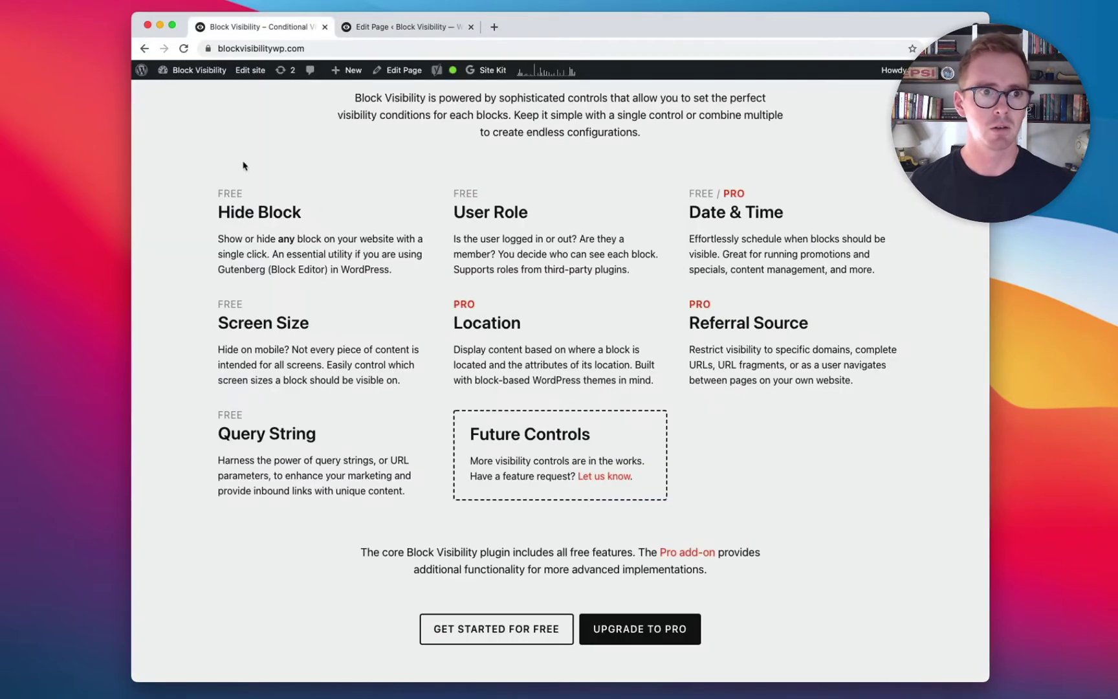
left_click(361, 32)
scroll(658, 477, "down", 2)
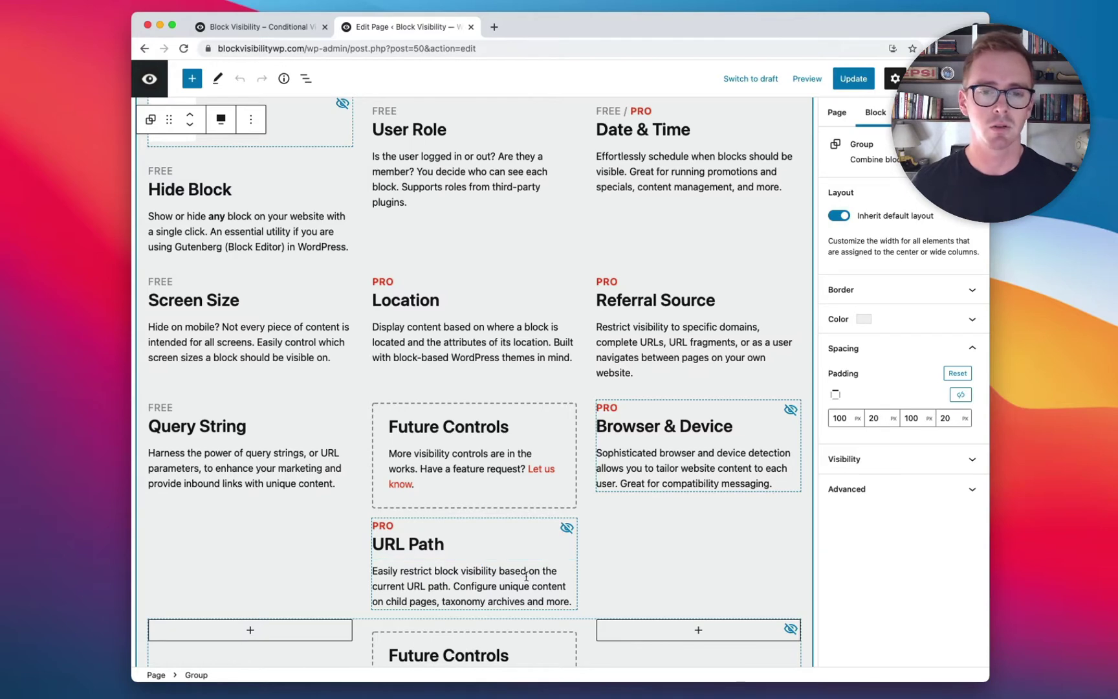
scroll(524, 563, "up", 5)
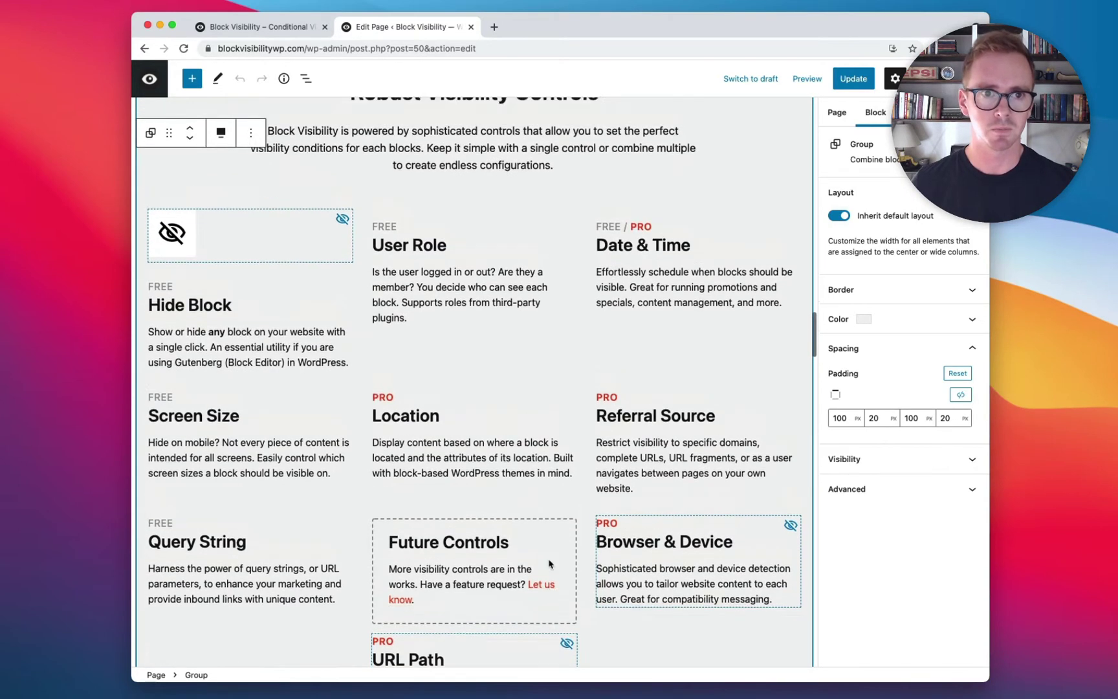
scroll(592, 286, "down", 3)
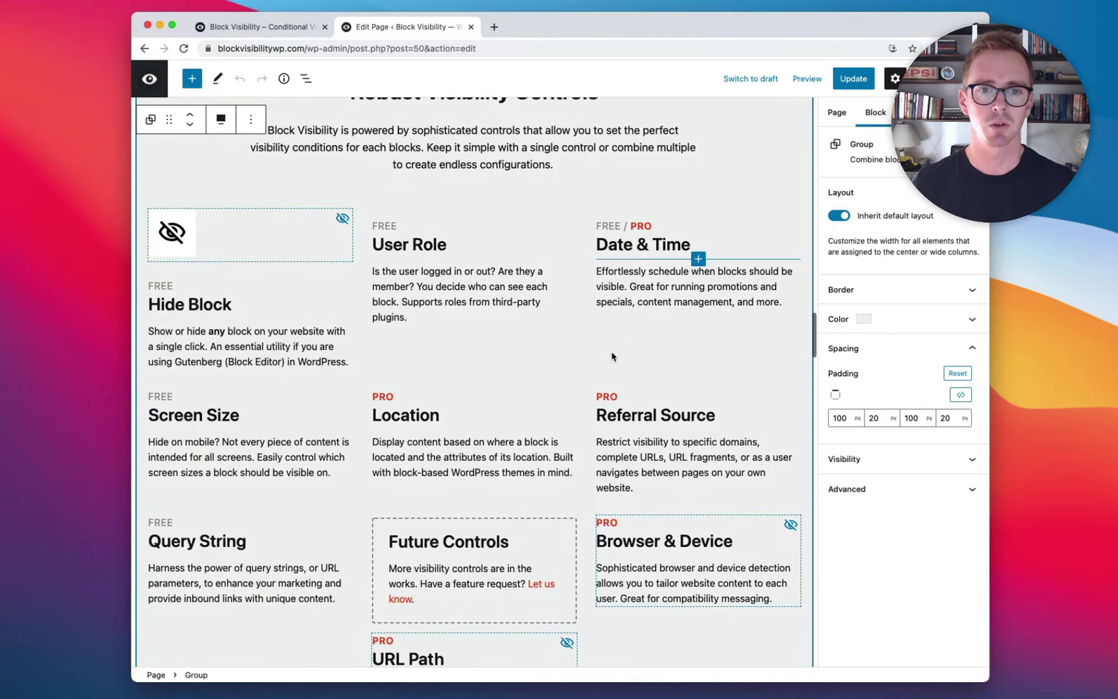
scroll(634, 390, "down", 3)
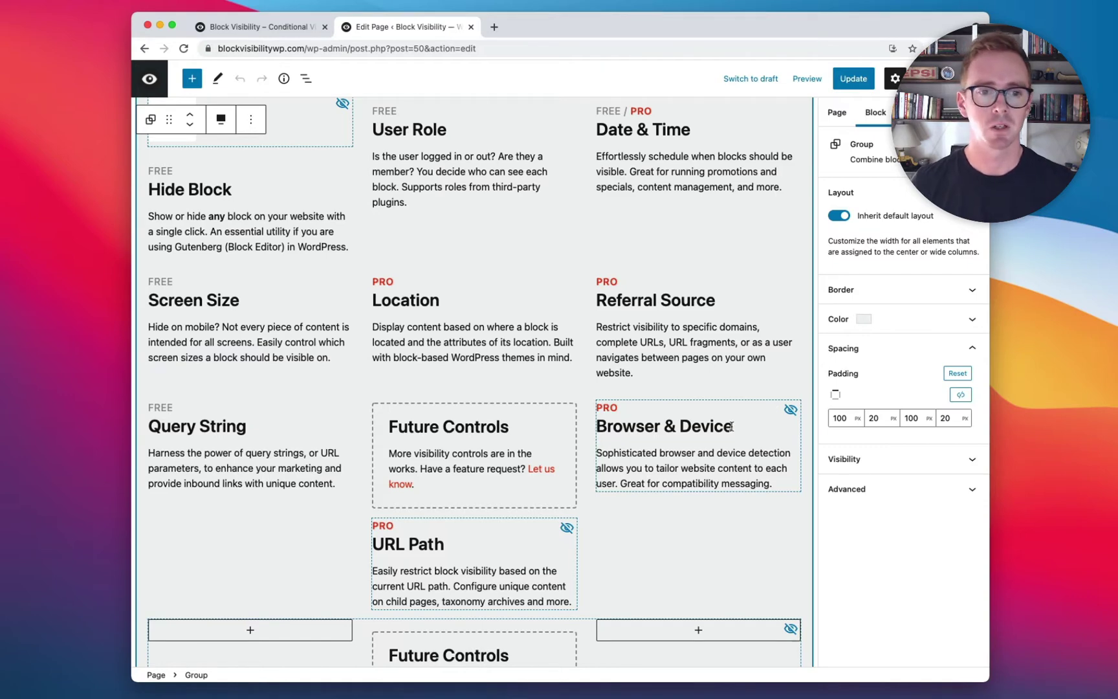
scroll(731, 426, "down", 4)
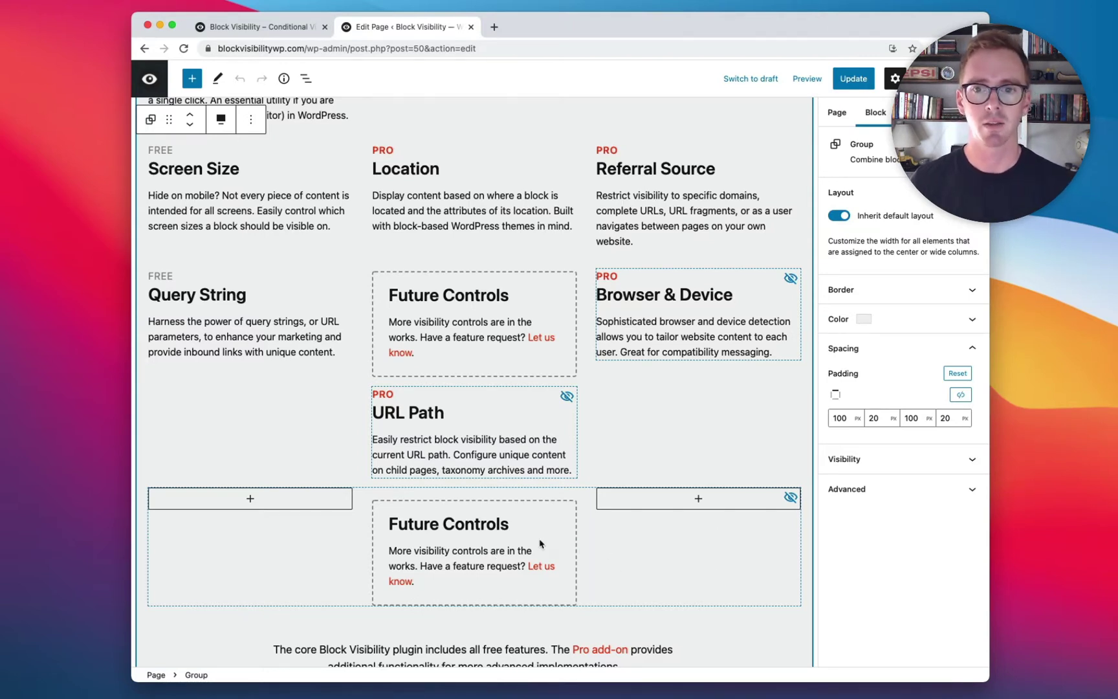
mouse_move(540, 543)
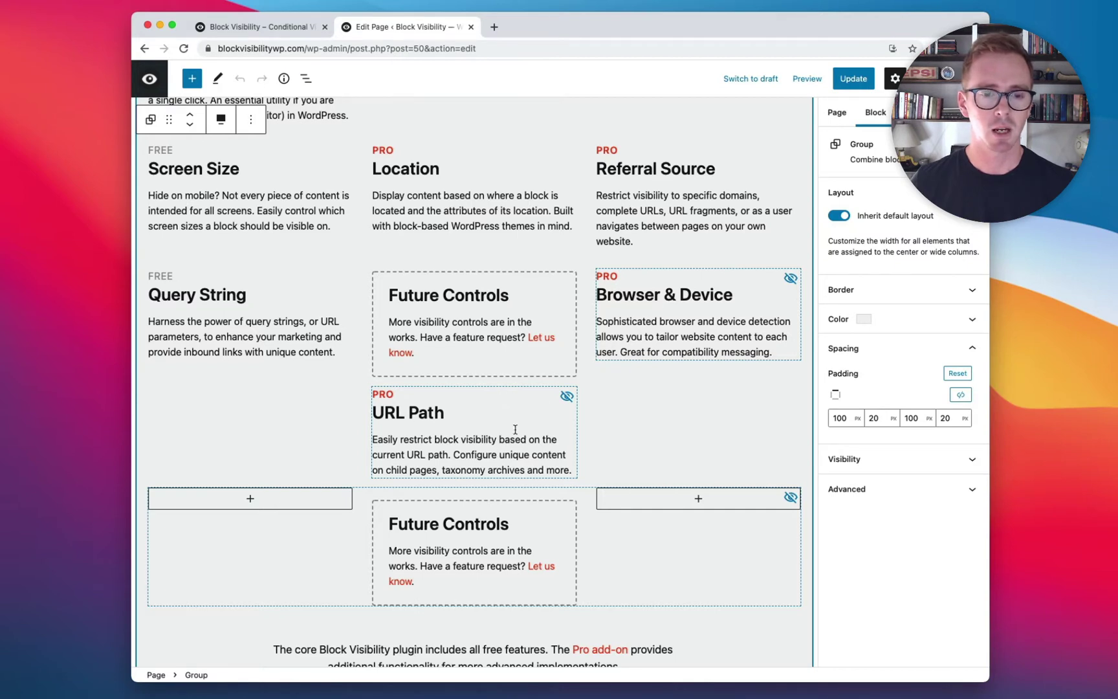
left_click(418, 398)
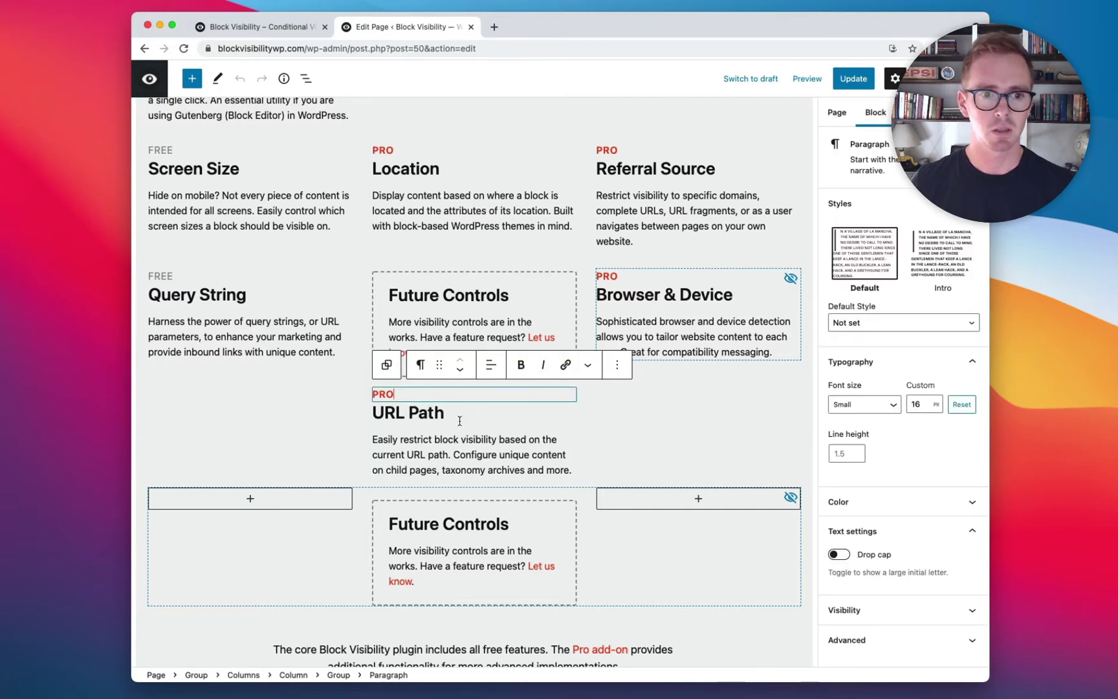
Step: Select the URL Path group and switch off its Hide block setting
left_click(454, 407)
left_click(495, 455)
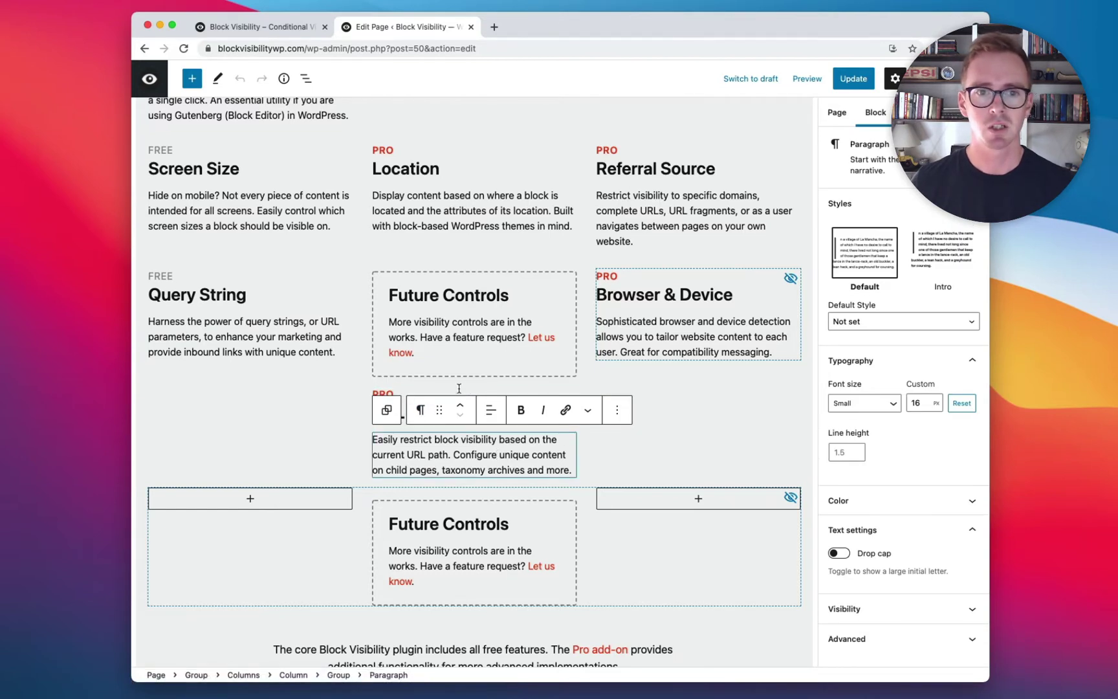
left_click(384, 412)
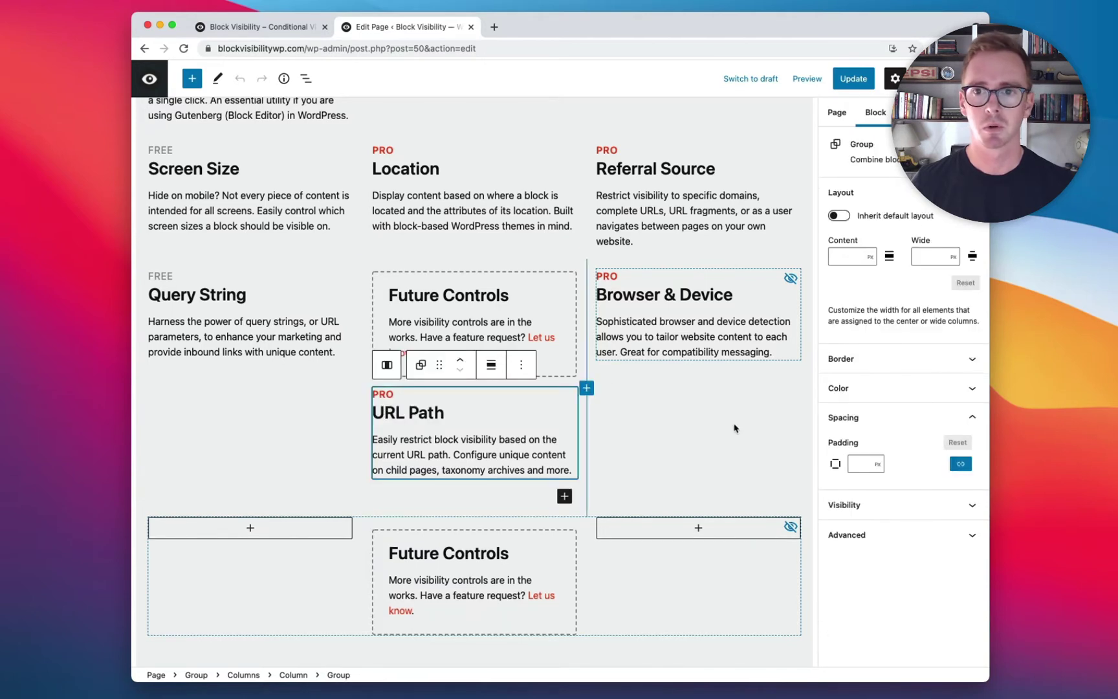
left_click(844, 505)
left_click(839, 534)
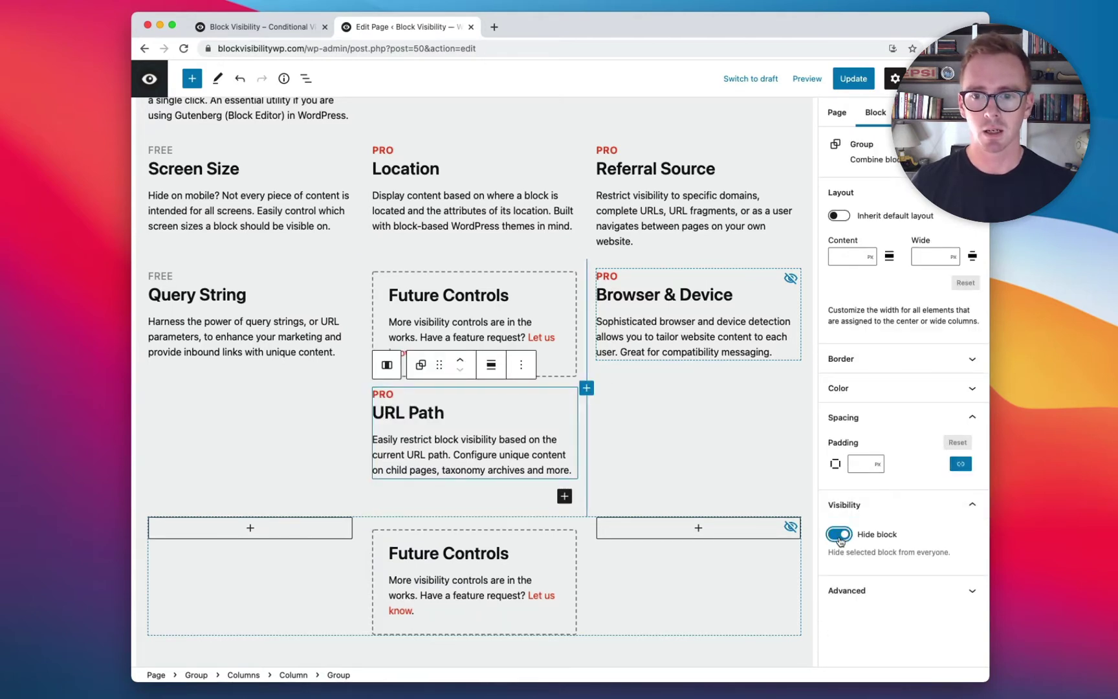
left_click(840, 534)
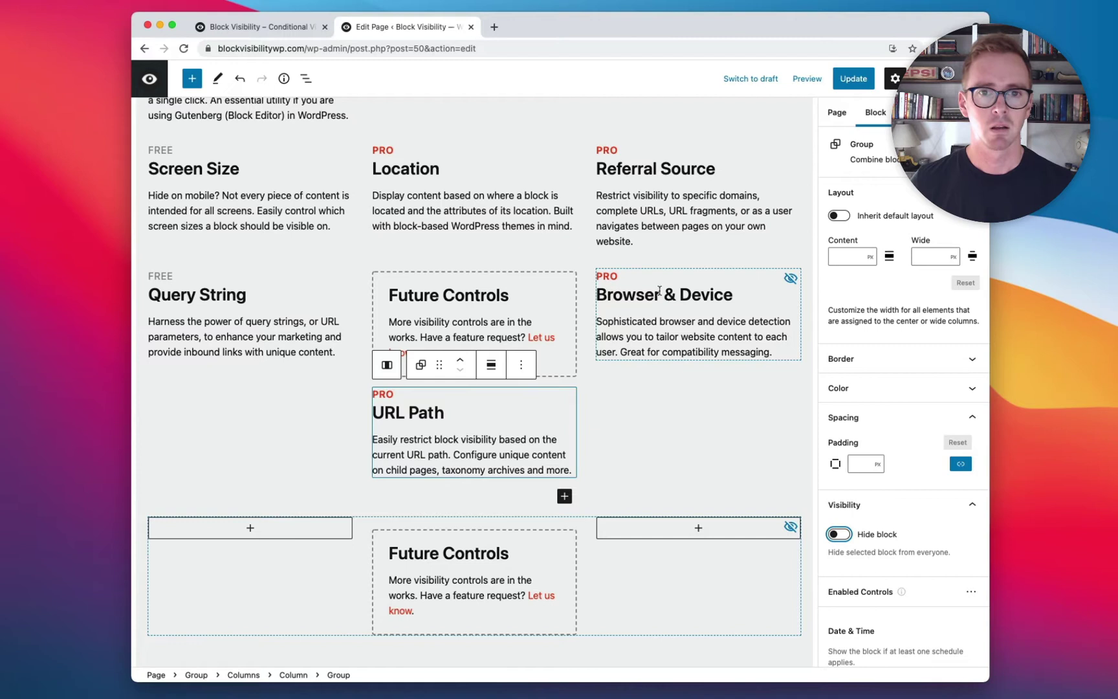
Step: Enable the hidden Browser & Device group from its block options menu
left_click(618, 278)
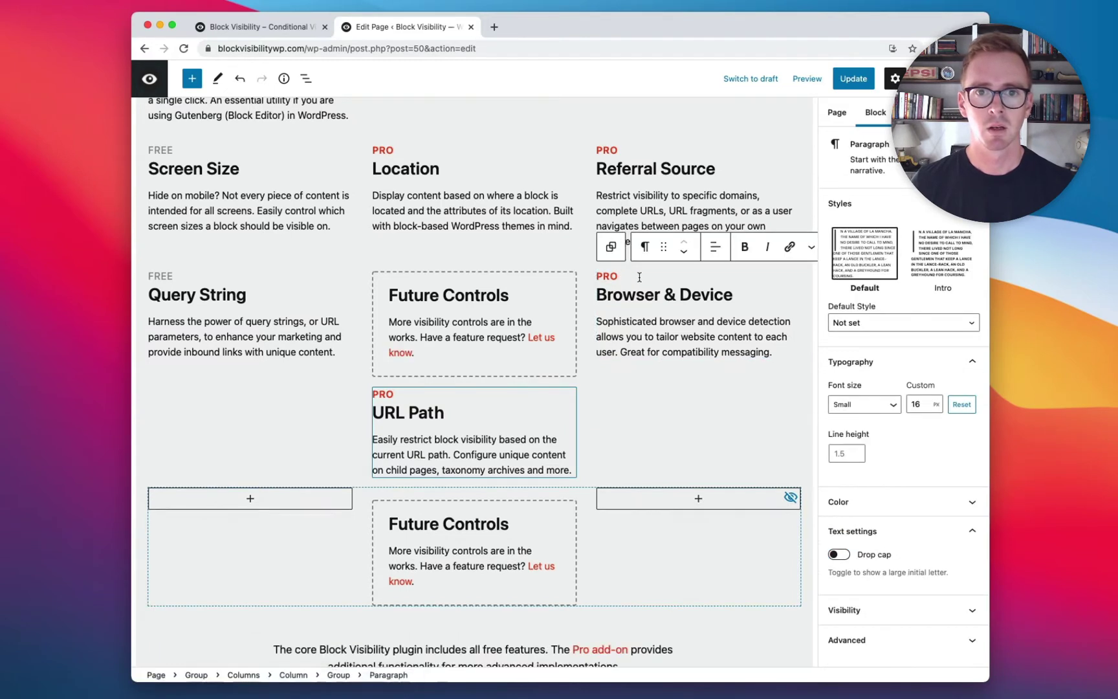
left_click(612, 247)
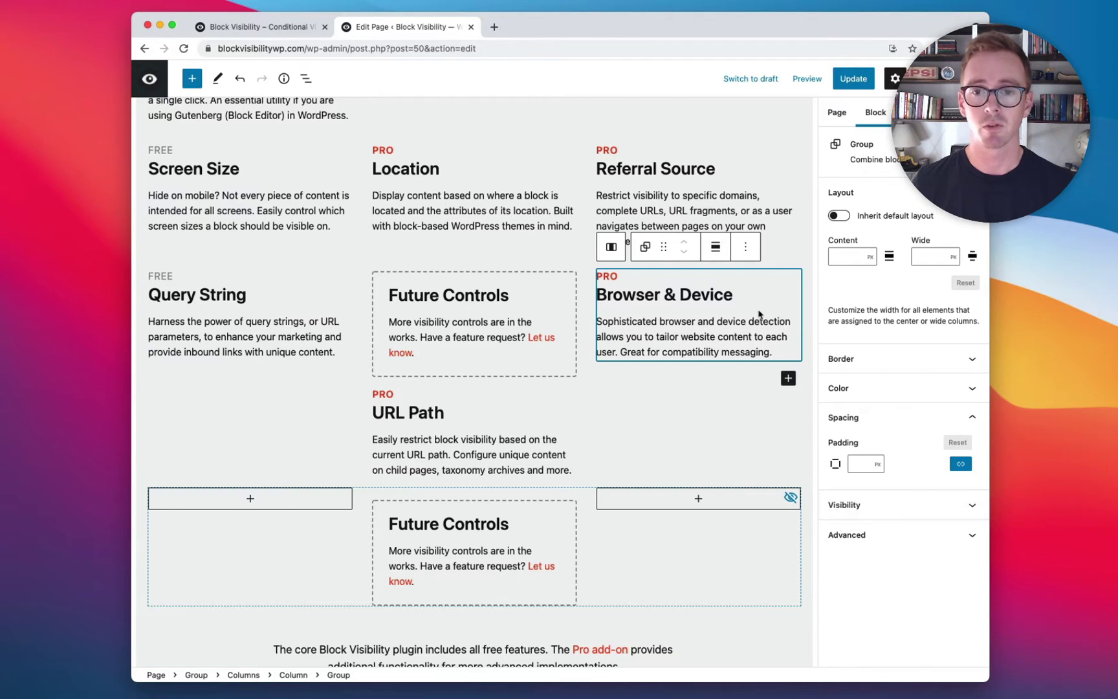
left_click(746, 246)
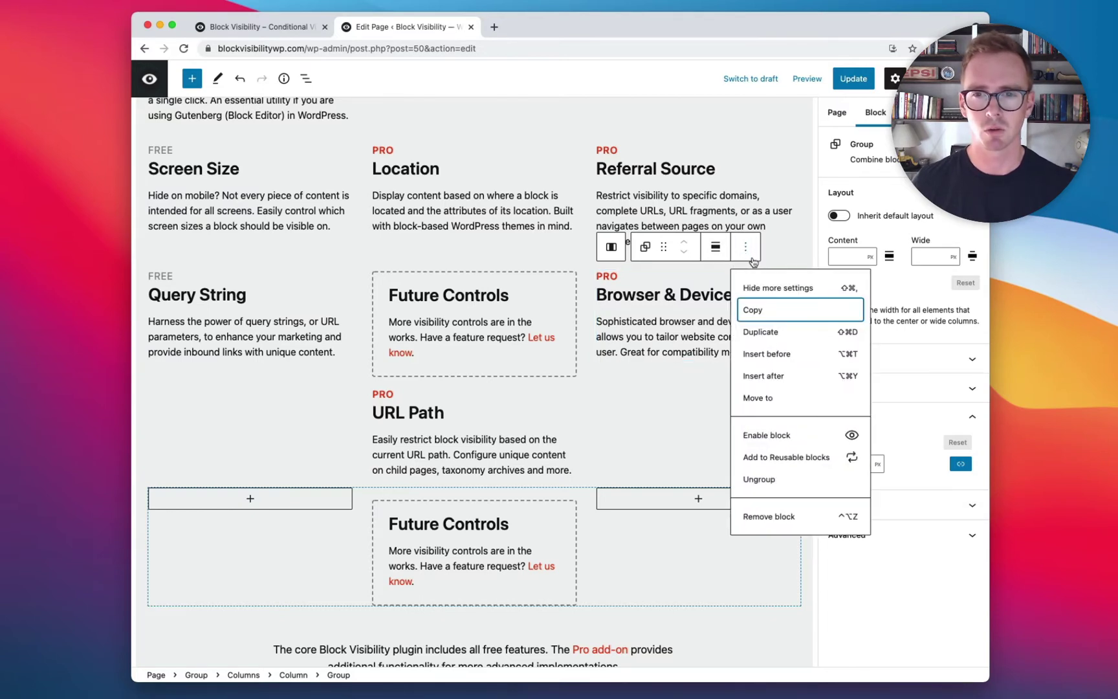
left_click(776, 432)
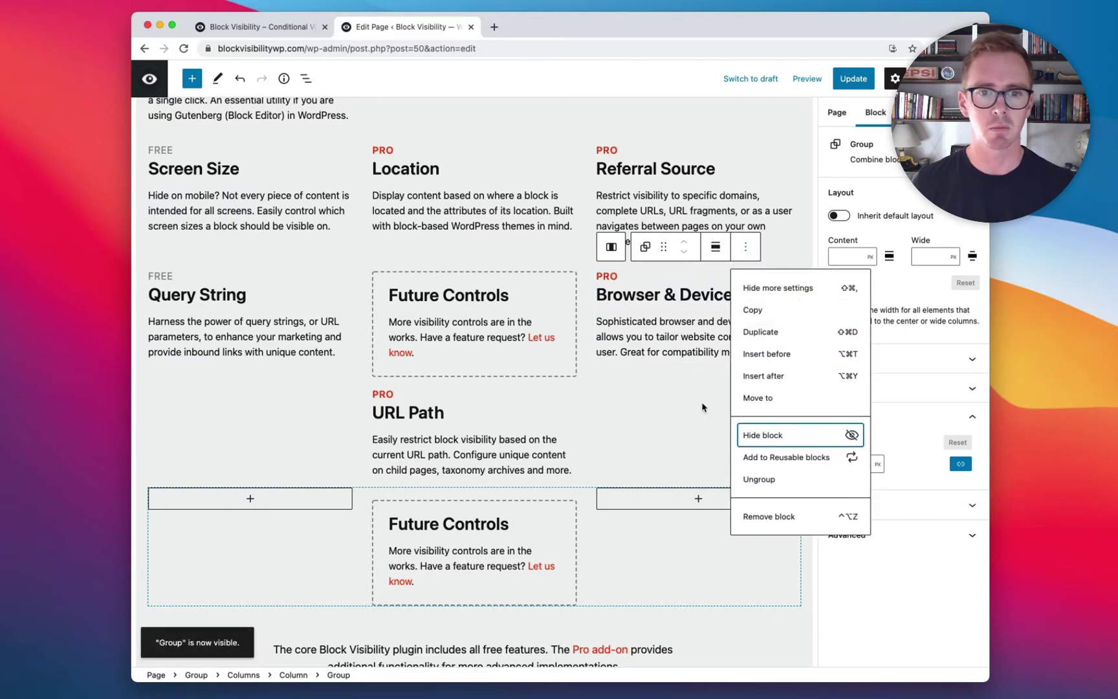
left_click(650, 413)
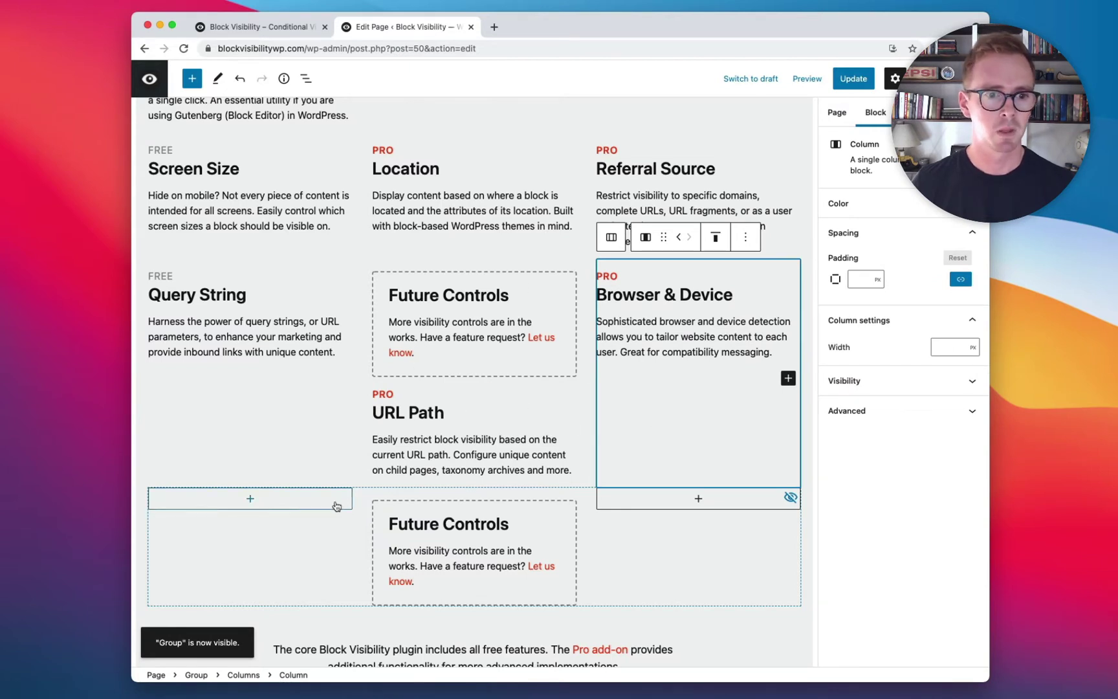
Step: Enable the hidden lower Columns row holding the Future Controls box
left_click(382, 497)
left_click(384, 467)
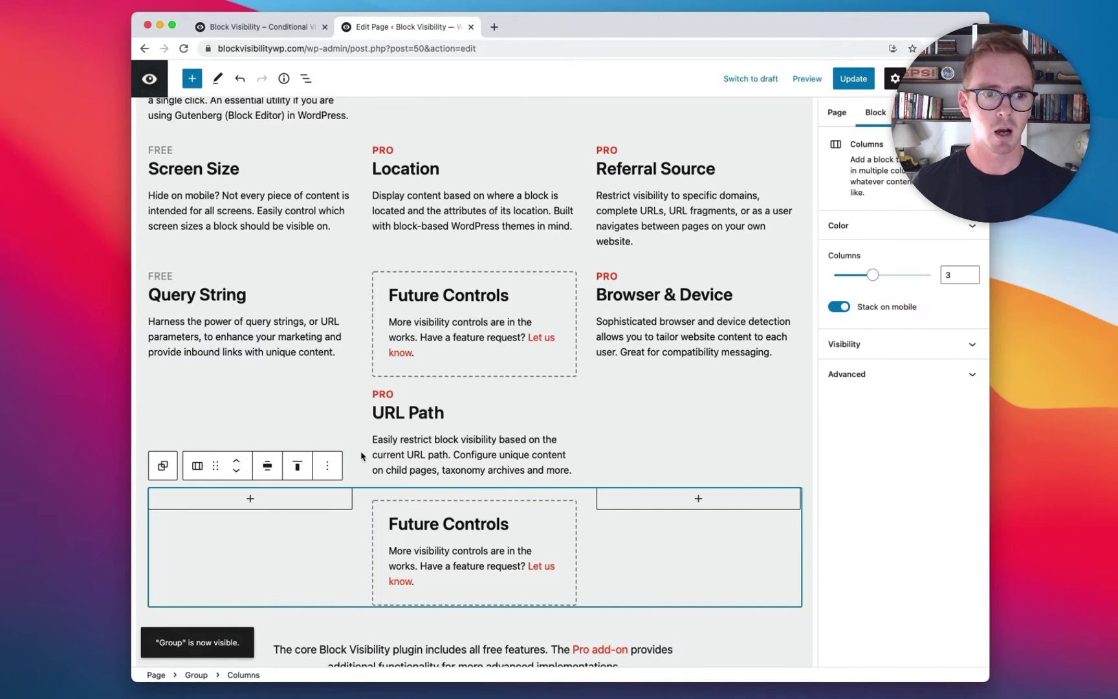
left_click(327, 467)
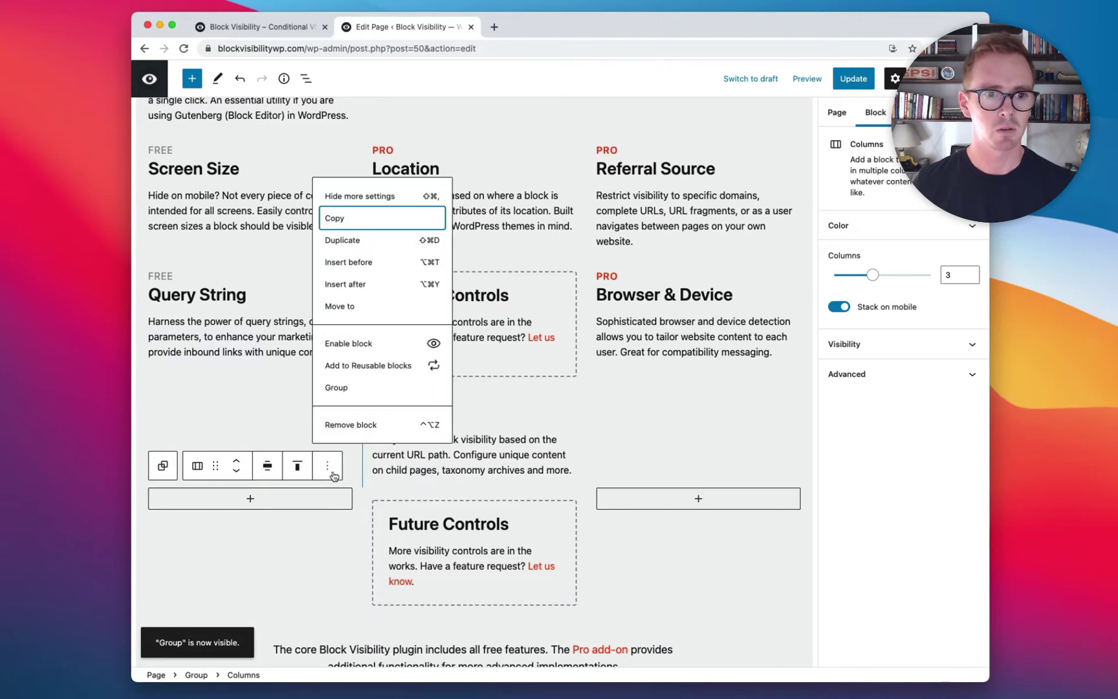
left_click(437, 349)
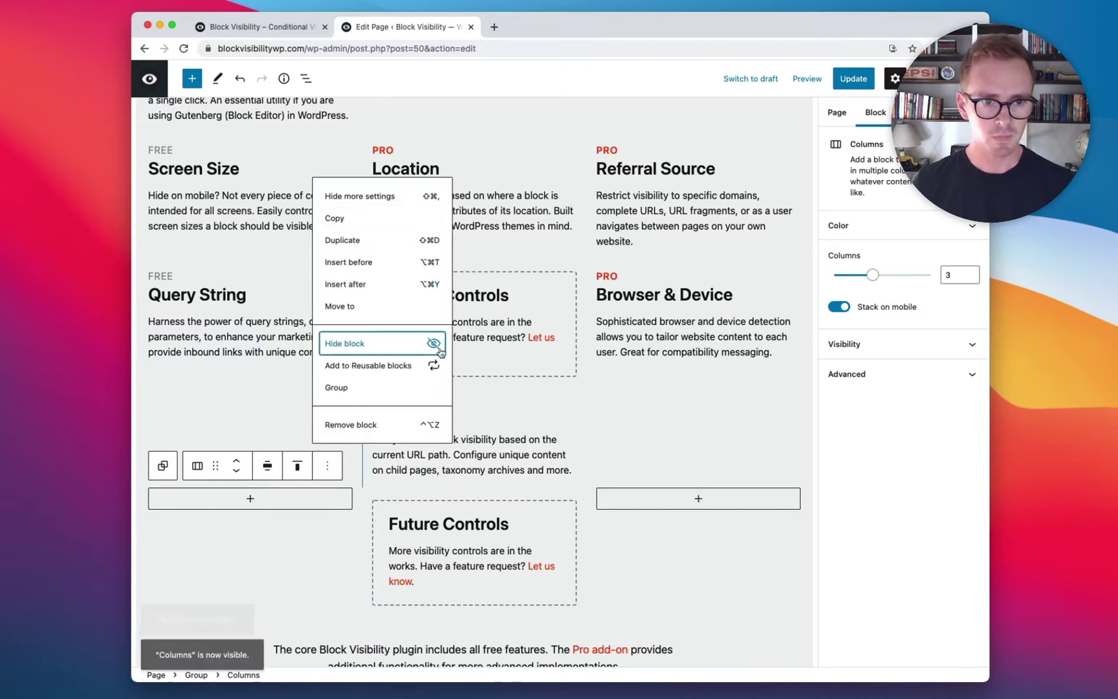
left_click(662, 425)
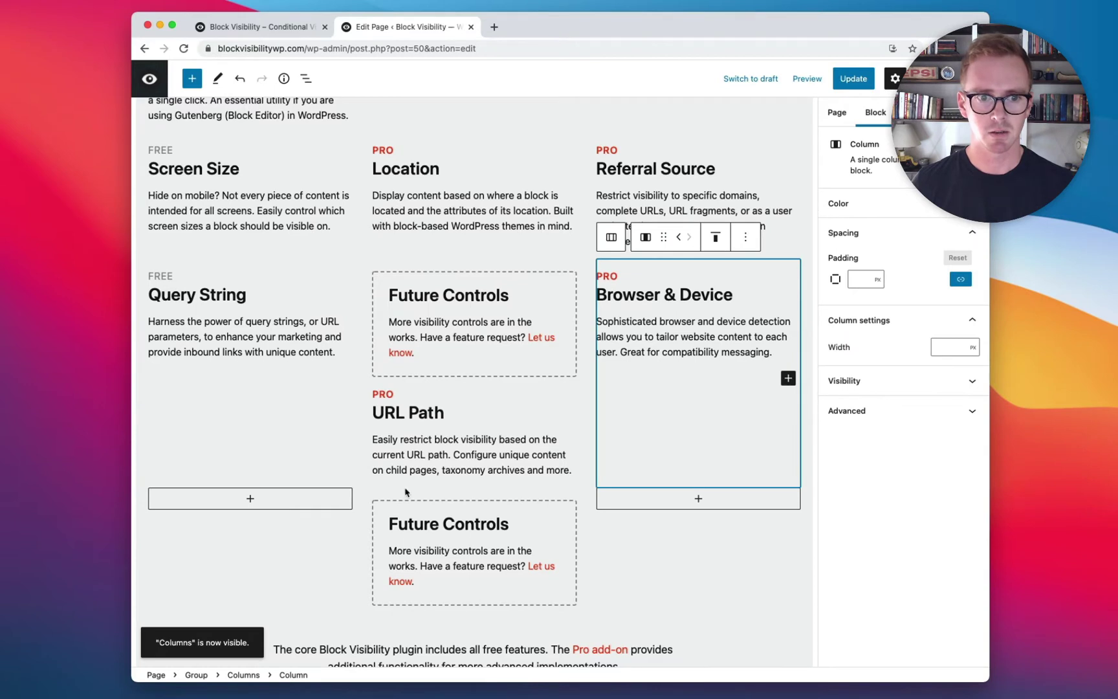
Step: Remove the upper Future Controls group using Remove block in its options menu
scroll(563, 508, "up", 2)
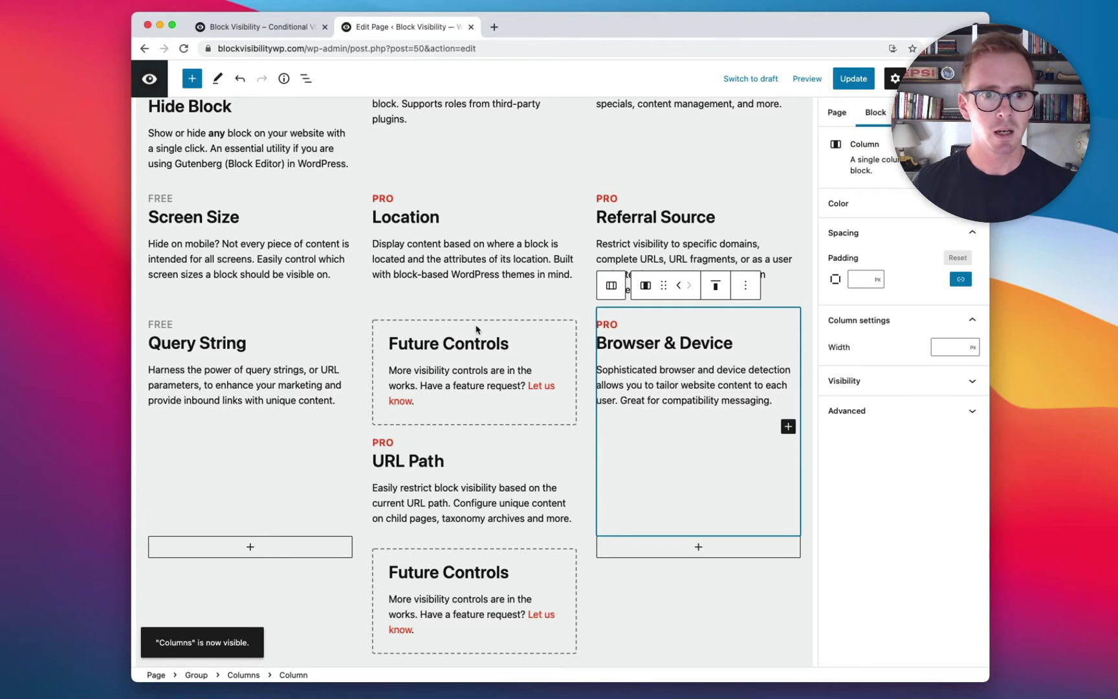
left_click(434, 334)
left_click(420, 297)
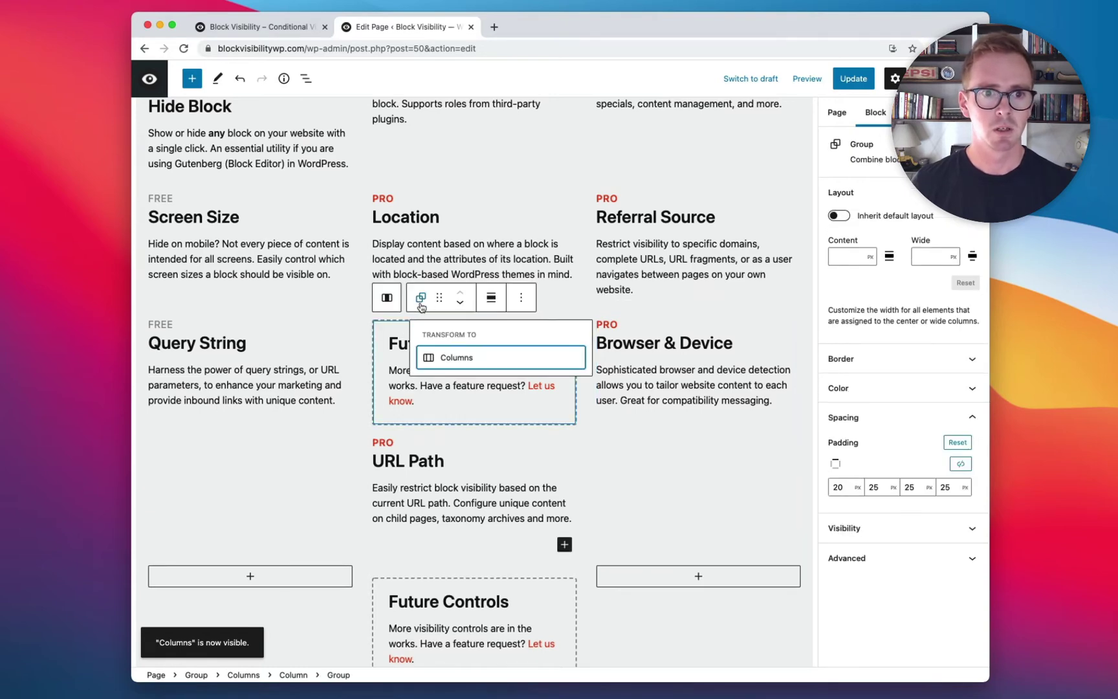
left_click(420, 297)
left_click(525, 297)
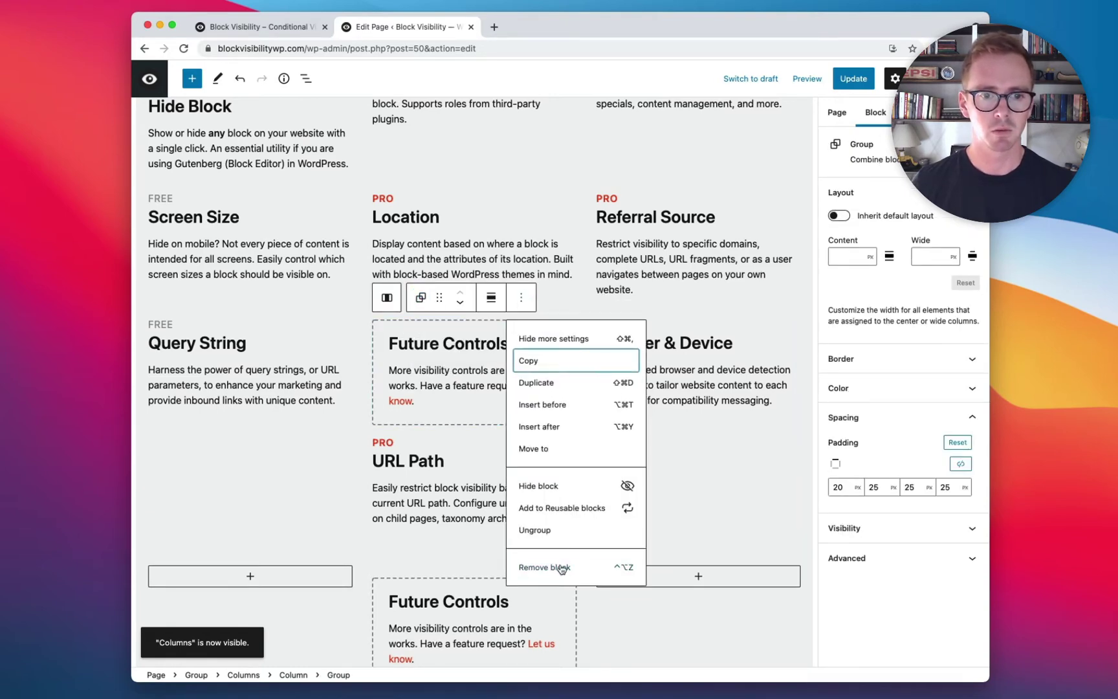
left_click(561, 569)
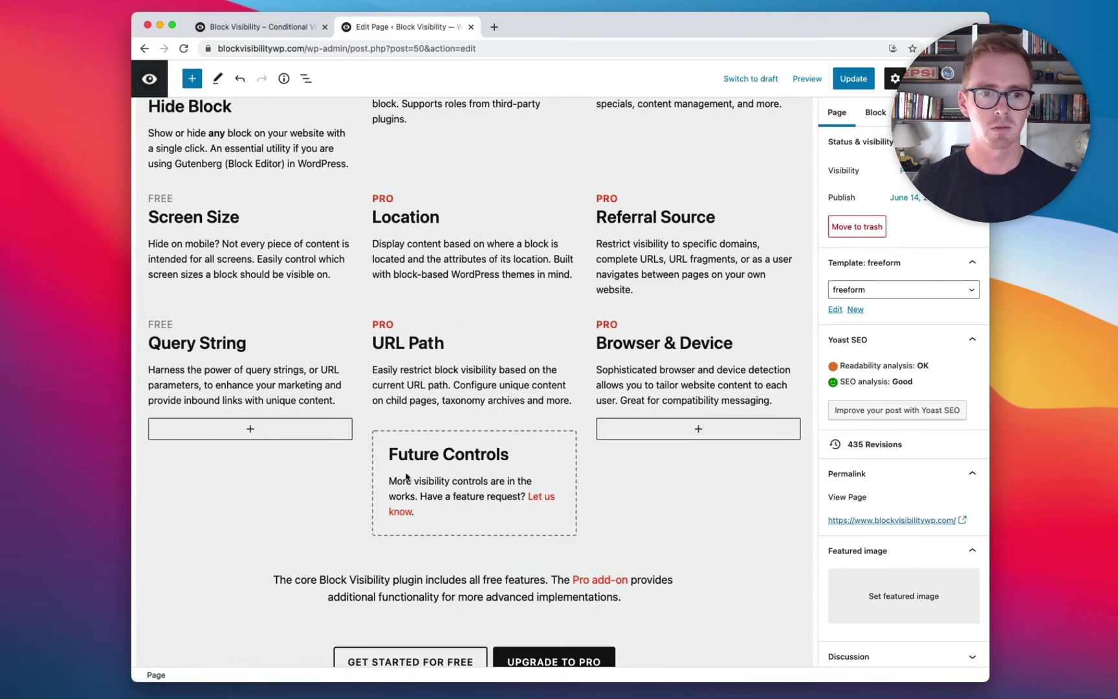
scroll(622, 504, "up", 2)
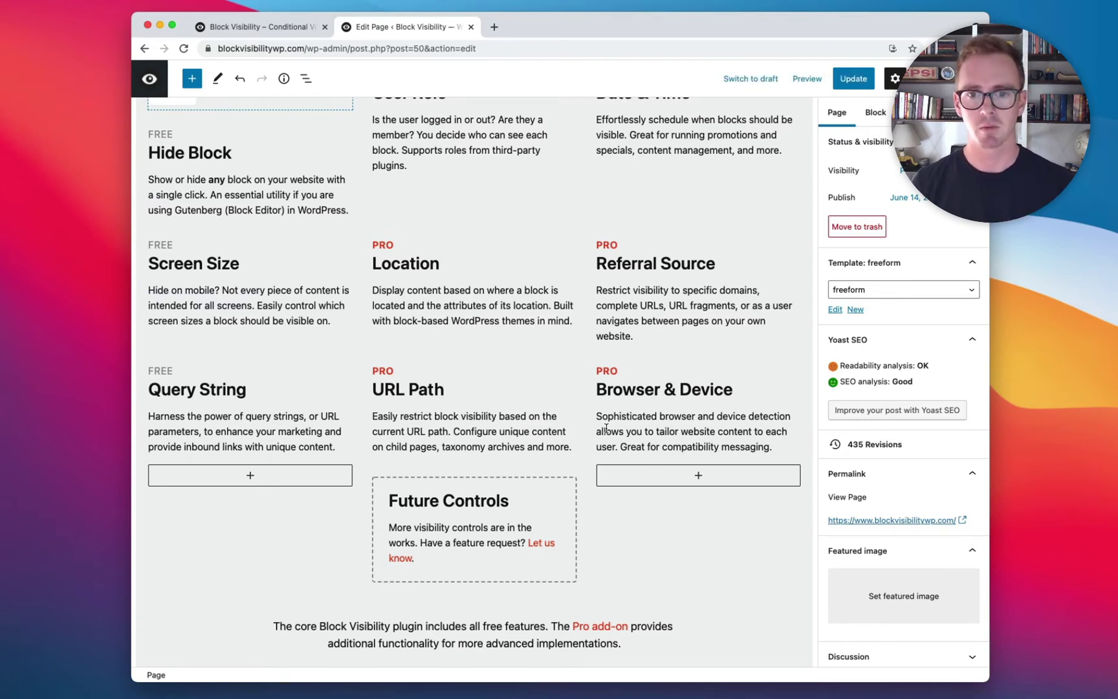
Step: Update the page to save the changes, then switch to the live homepage tab
scroll(592, 348, "up", 3)
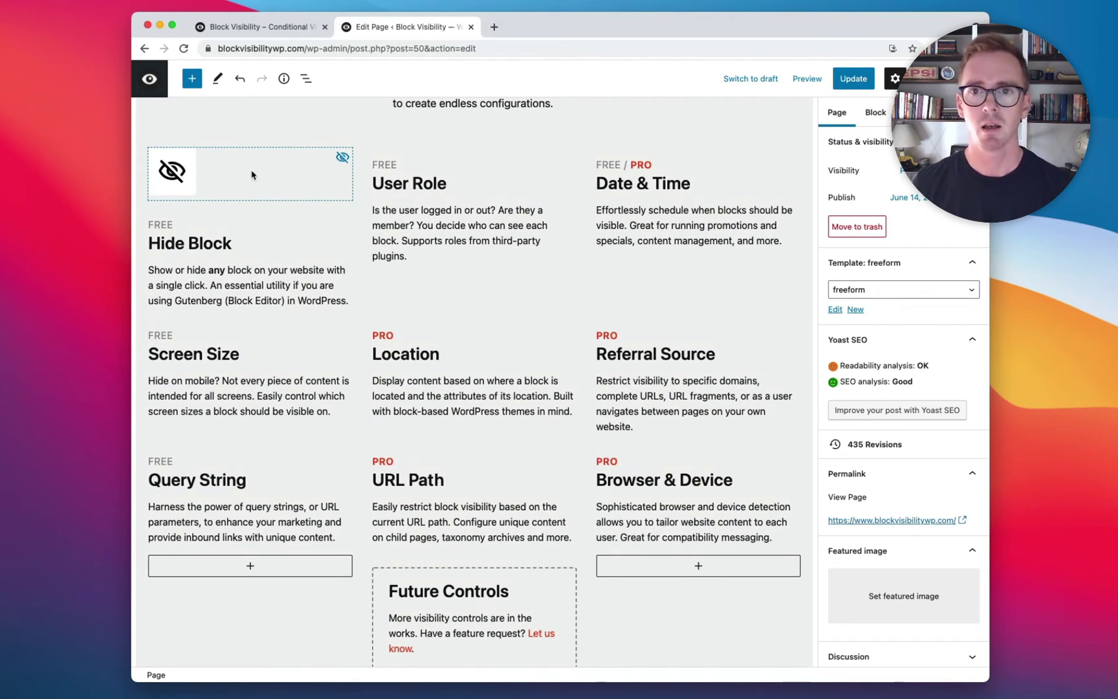
mouse_move(585, 295)
scroll(585, 294, "down", 1)
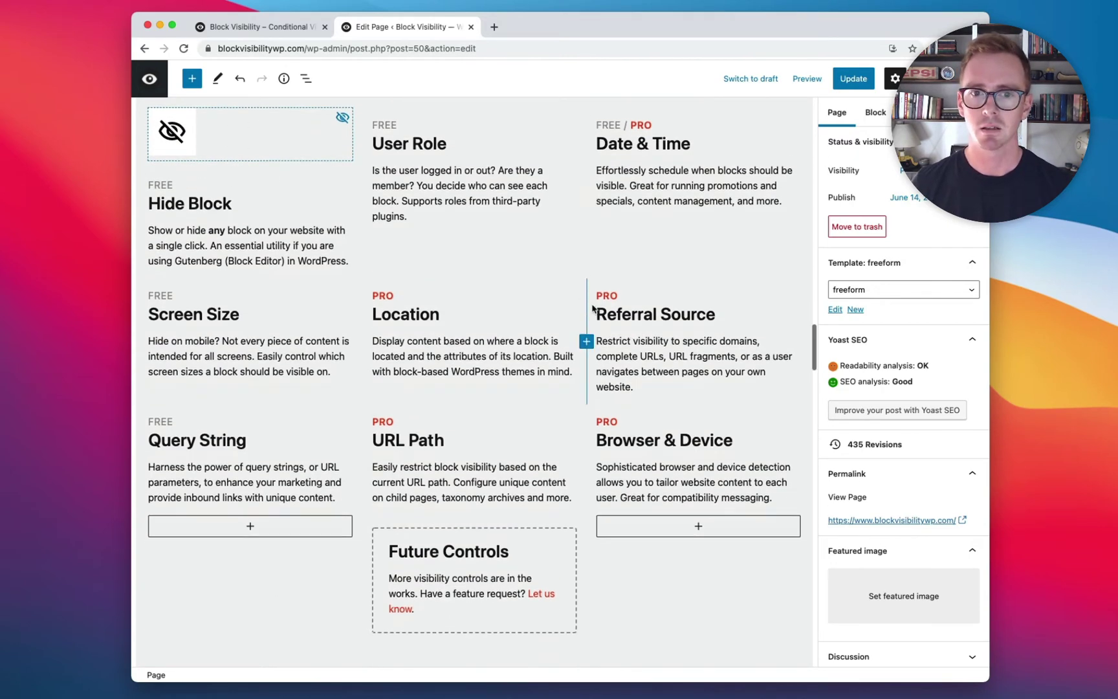
left_click(853, 78)
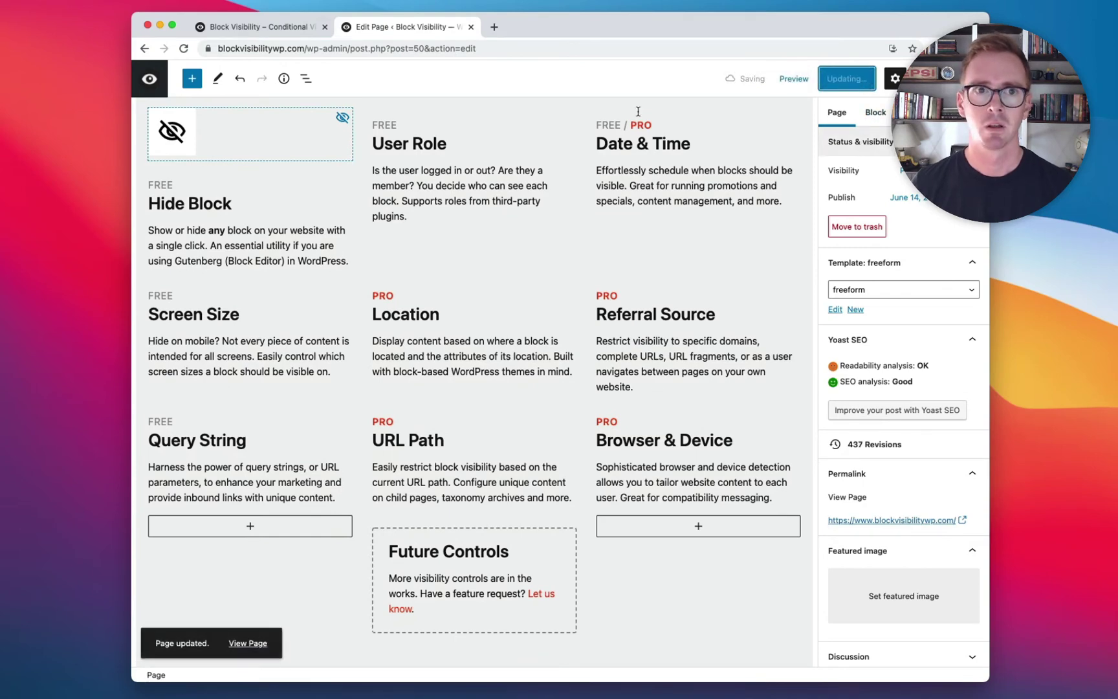
left_click(281, 33)
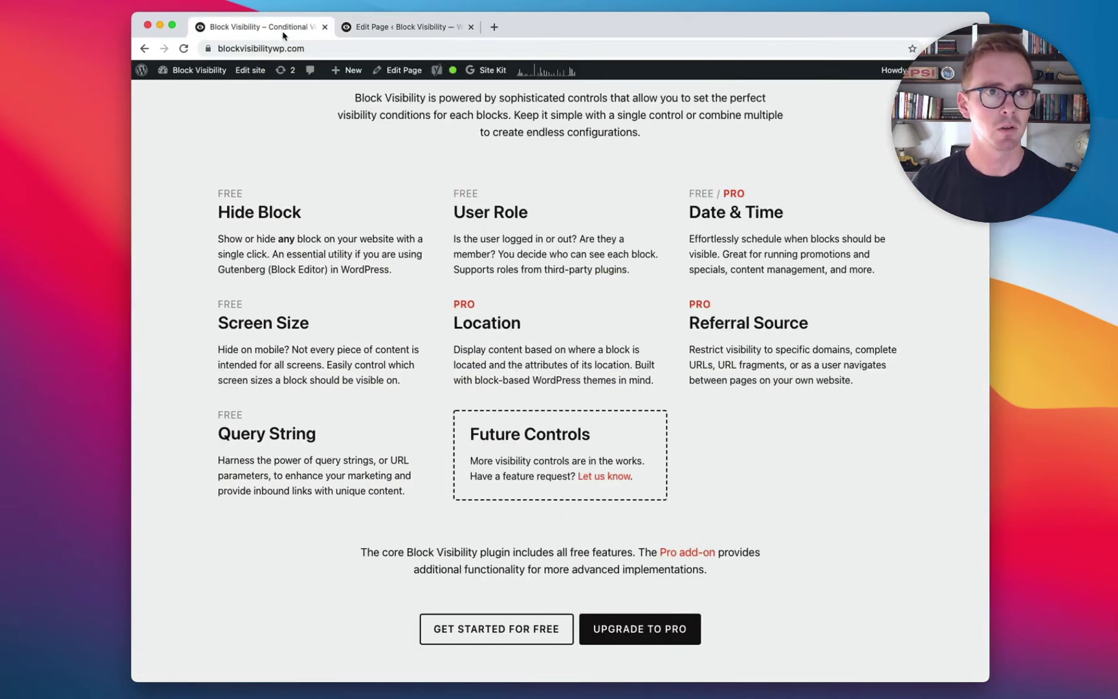
Step: Reload the live homepage and check the Query String, URL Path and Browser & Device row
left_click(185, 50)
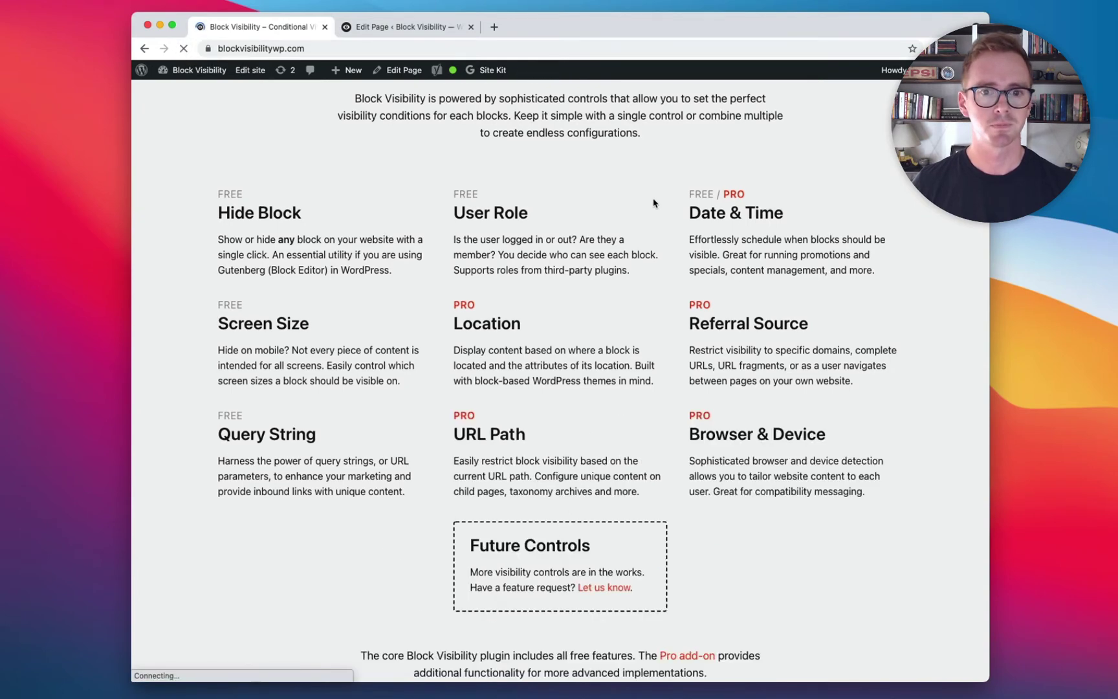
scroll(793, 516, "down", 3)
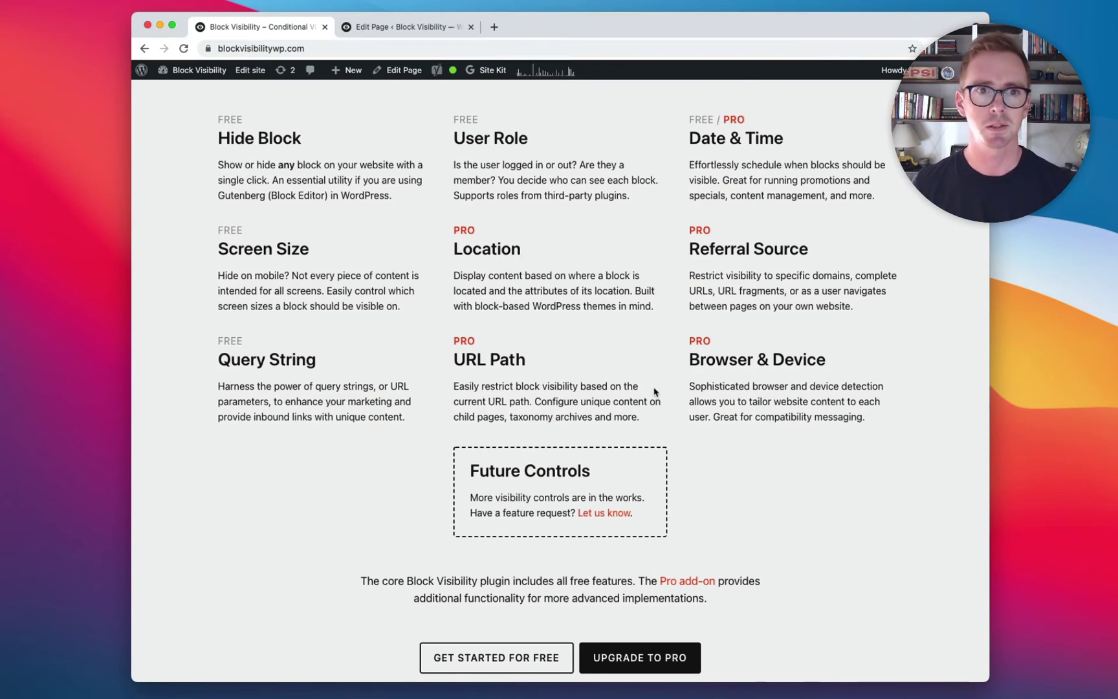
scroll(654, 391, "up", 3)
left_click_drag(393, 293, 204, 222)
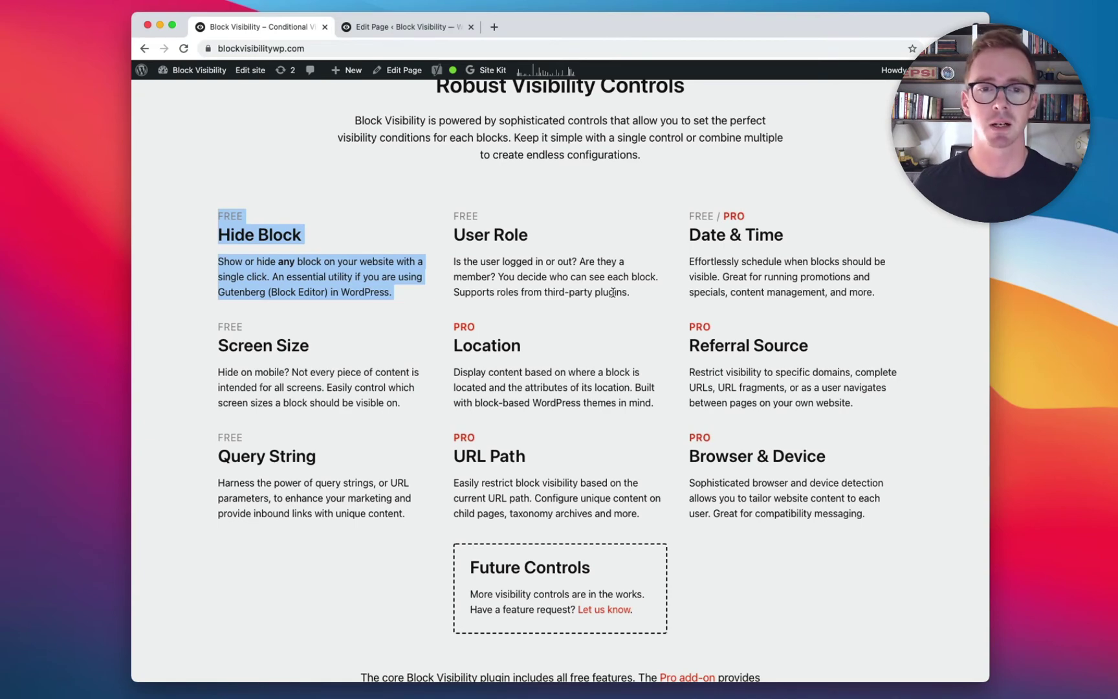
Step: Go back to the Edit Page tab and view the saved grid in the editor
left_click(417, 26)
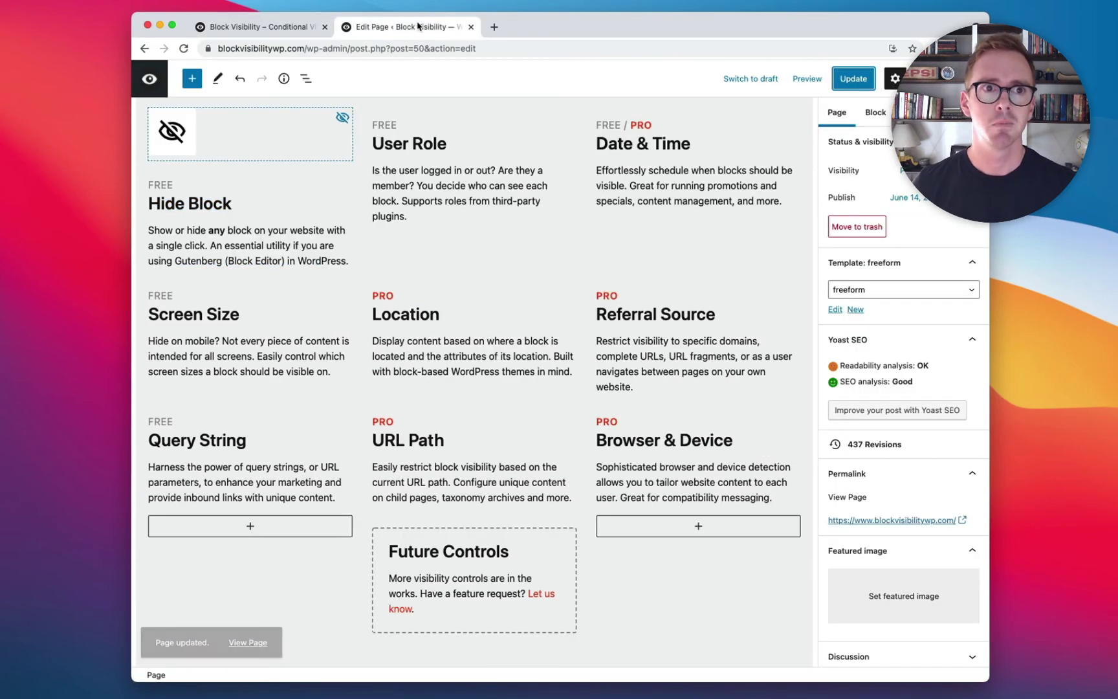
scroll(601, 303, "down", 2)
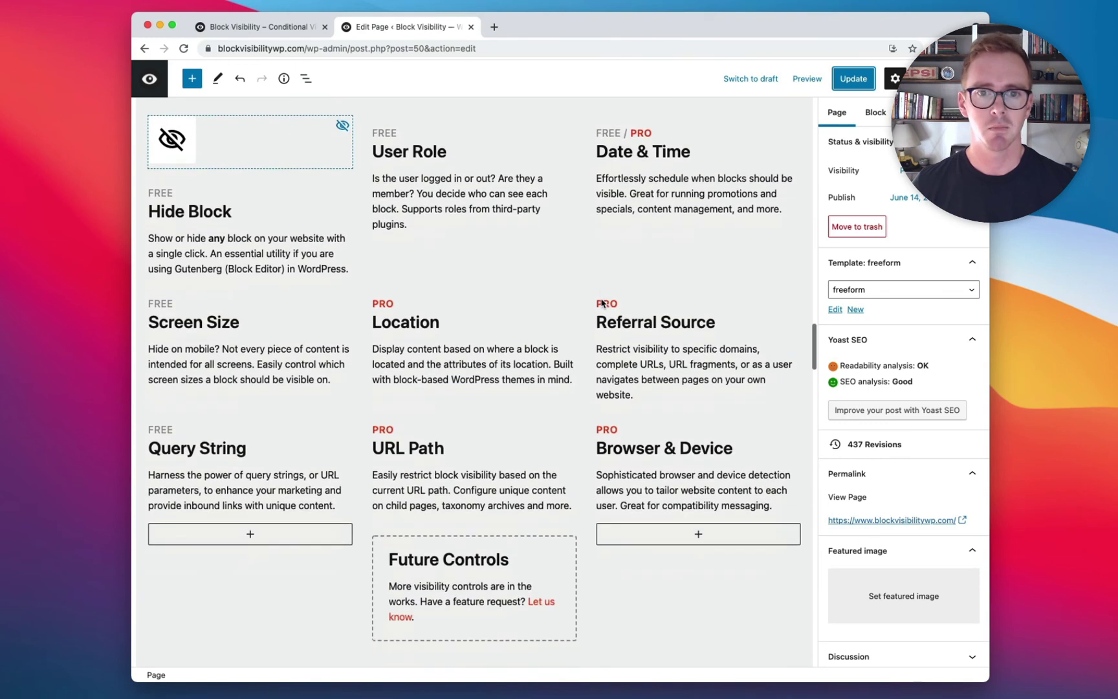